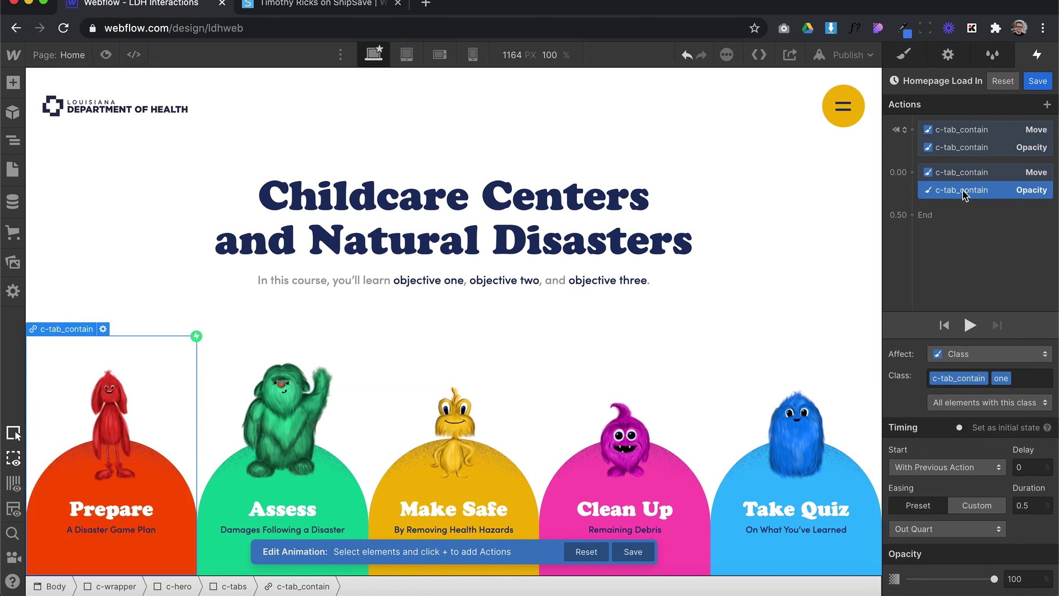
Step: Preview the homepage load-in animation and inspect its c-tab_contain opacity, move and card actions
click(969, 334)
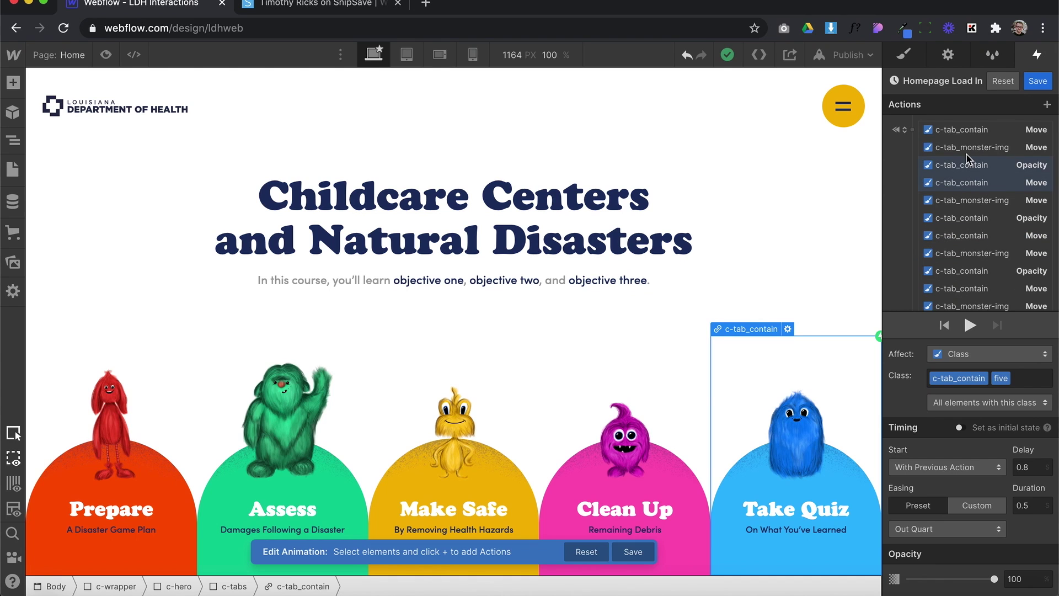
click(971, 165)
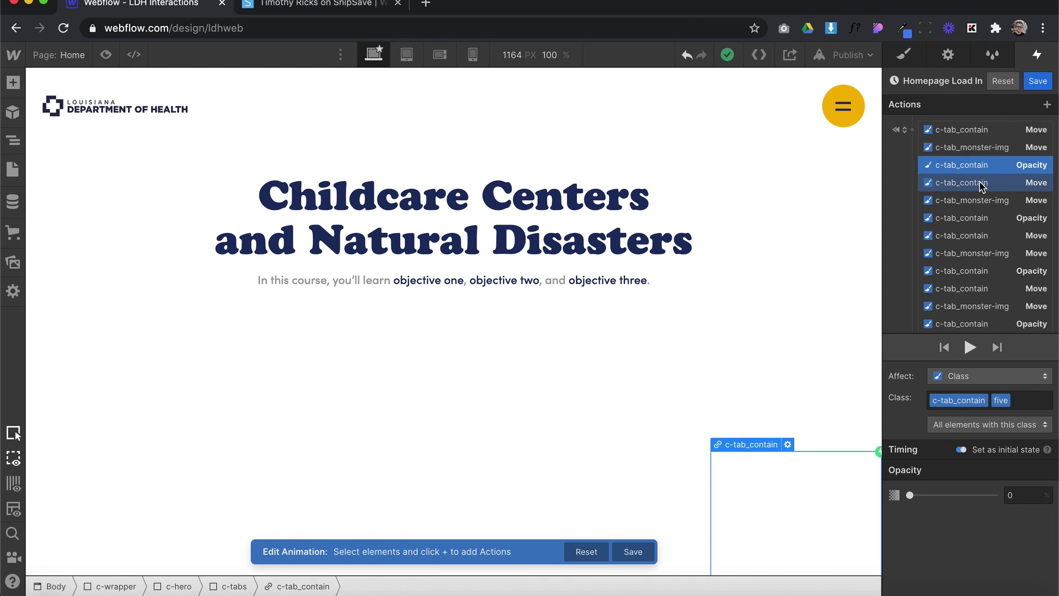
click(981, 182)
scroll(984, 166, down, 2)
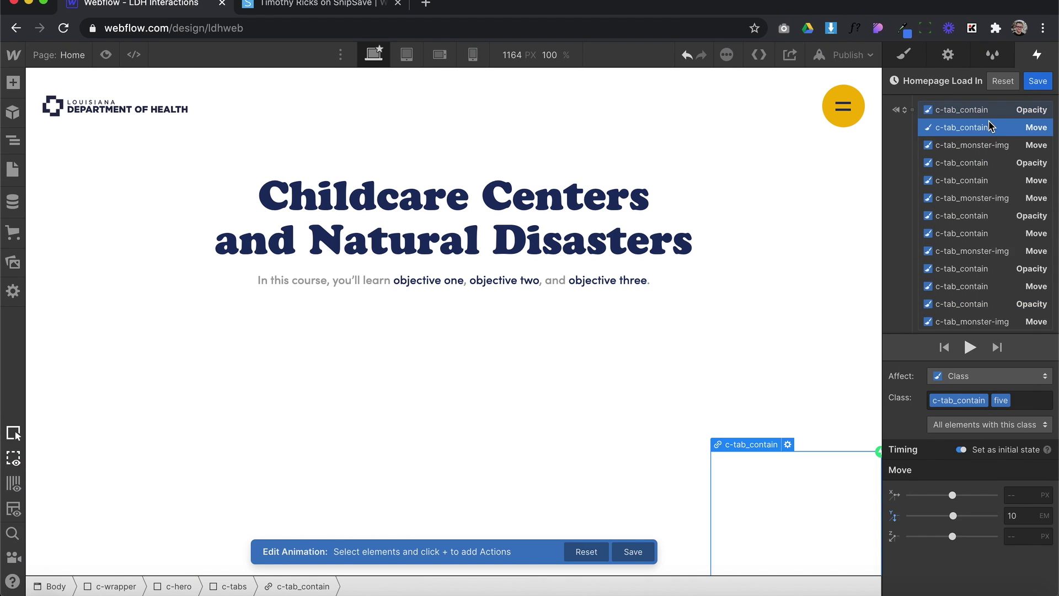
click(984, 133)
click(985, 160)
click(986, 173)
click(986, 205)
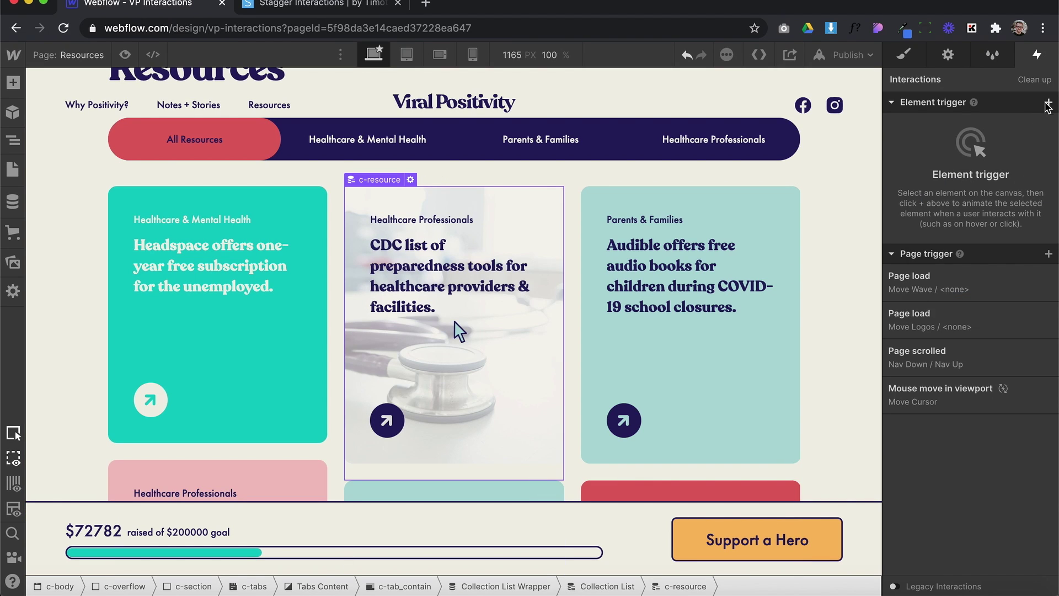
Step: Add a Scroll into view trigger playing Card in View, applied to every card of the class
click(1048, 102)
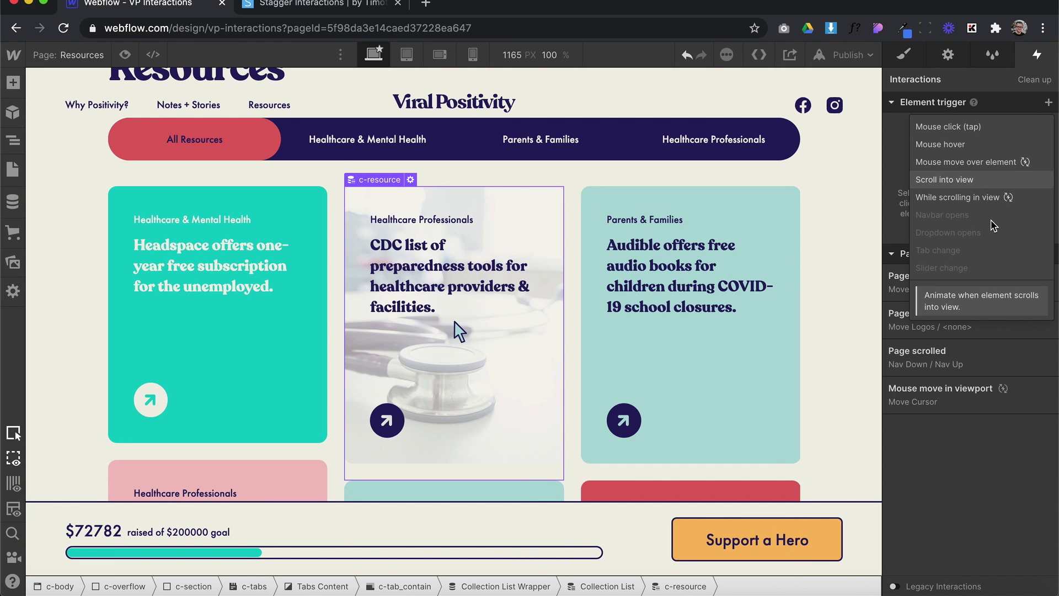
click(944, 179)
click(985, 170)
scroll(971, 276, down, 3)
click(944, 345)
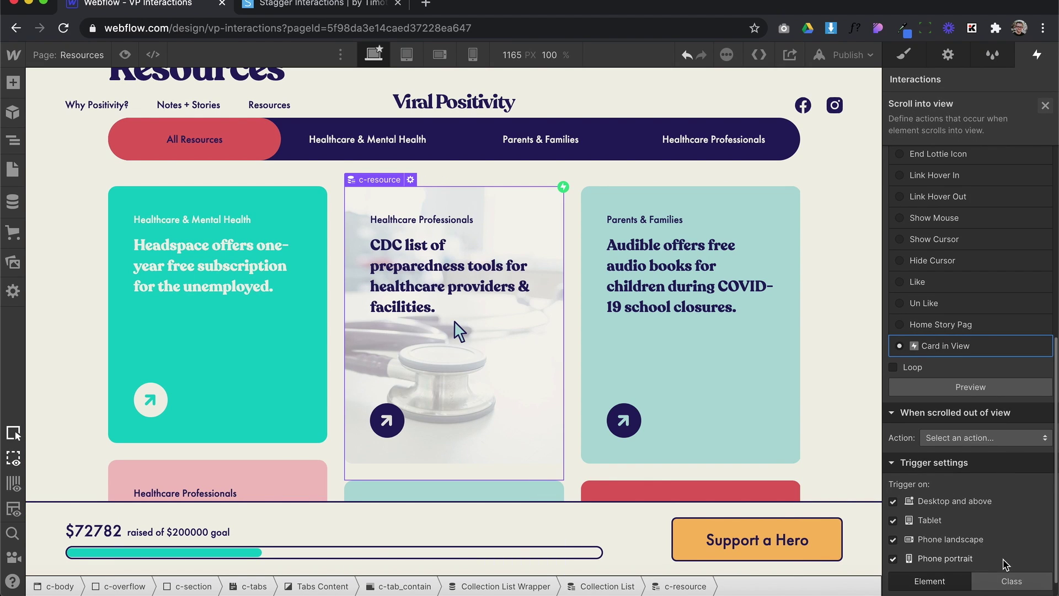
click(999, 584)
Step: Preview the live page while scrolling, then copy the Stagger Interactions script
key(super+shift+p)
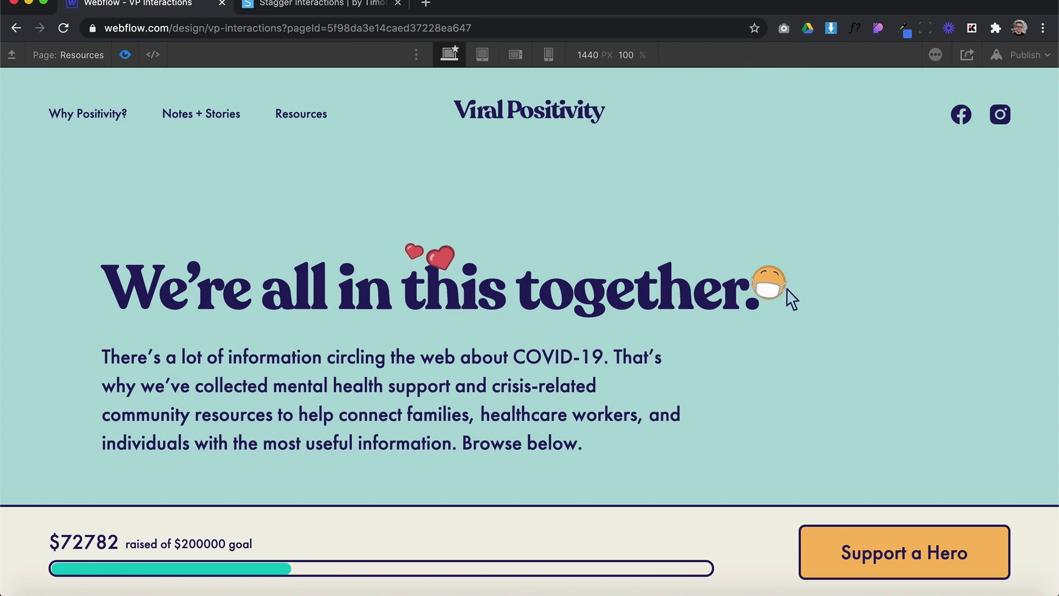
scroll(786, 289, down, 15)
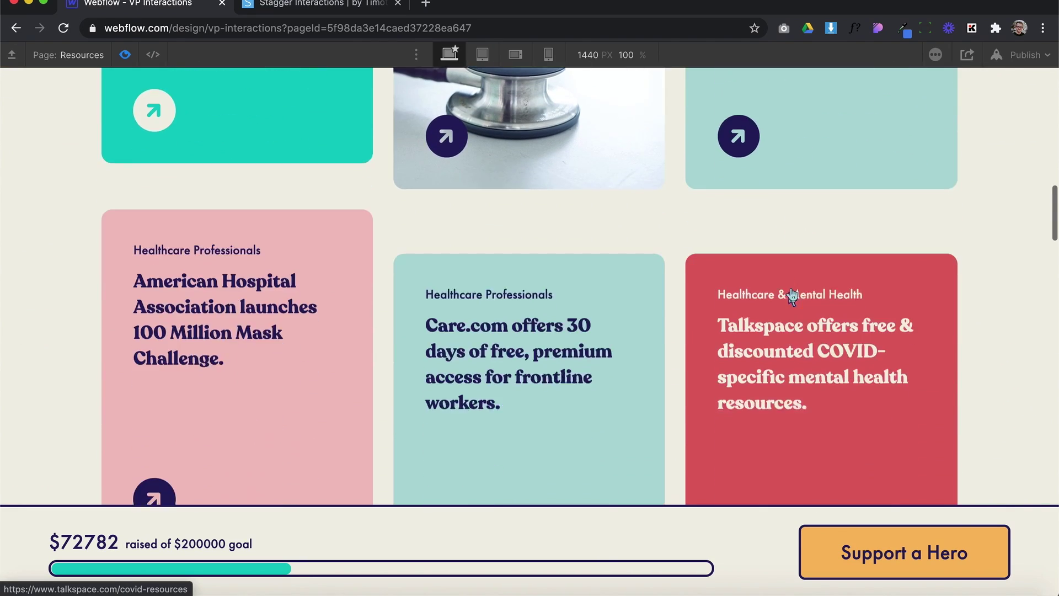
scroll(790, 290, down, 12)
scroll(790, 303, down, 10)
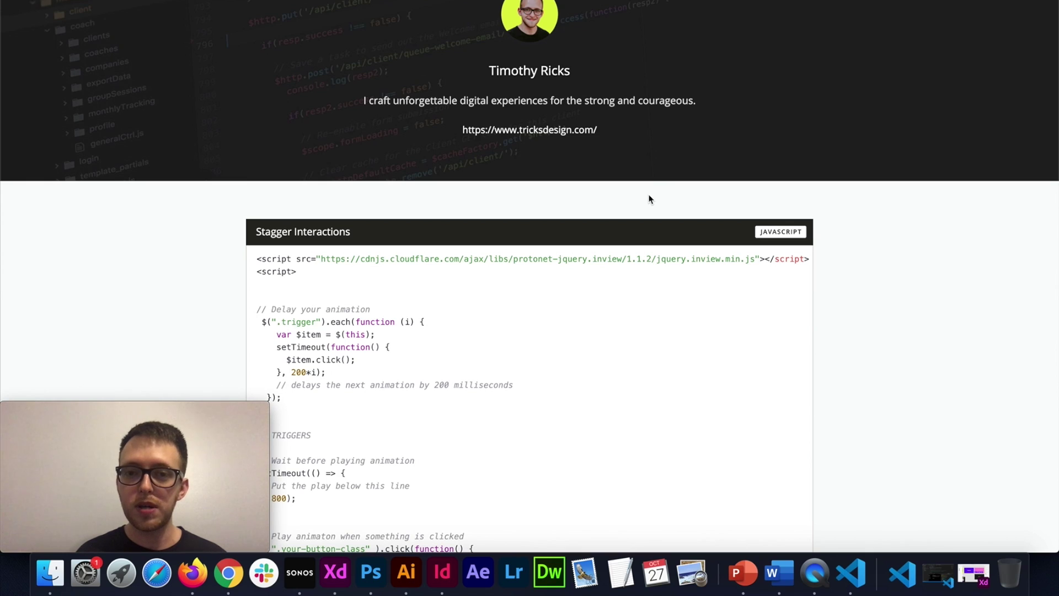
mouse_move(766, 306)
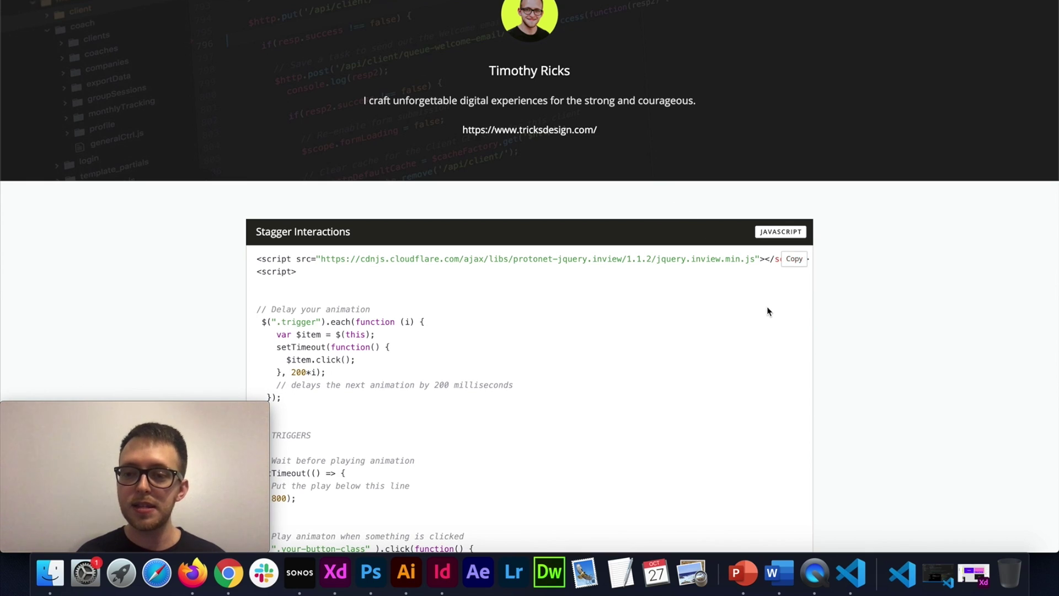
click(794, 260)
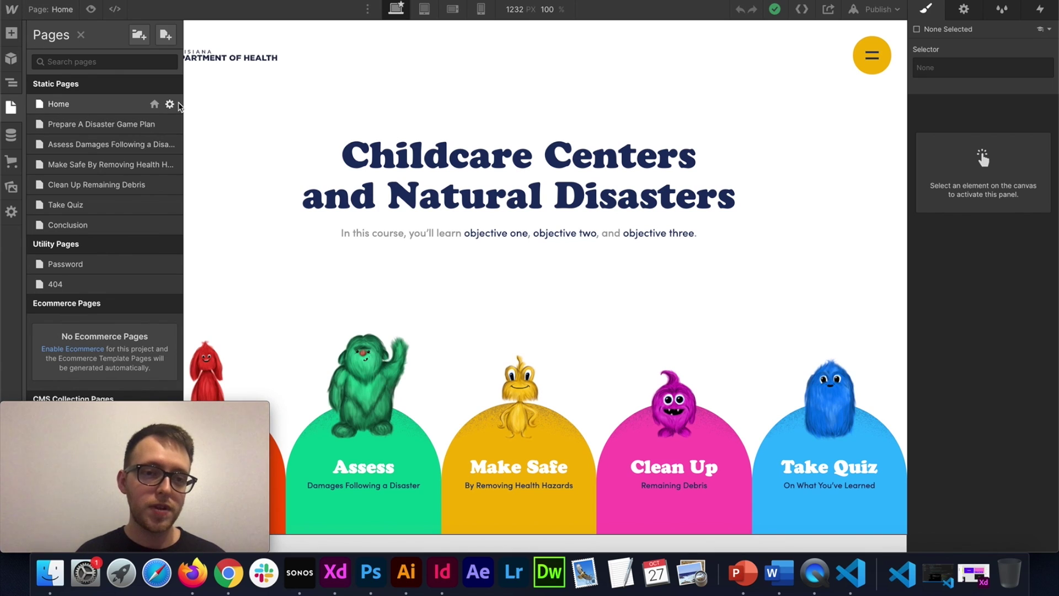
Step: Paste the Stagger Interactions script into the Home page's Before </body> custom code
click(169, 104)
scroll(350, 320, down, 20)
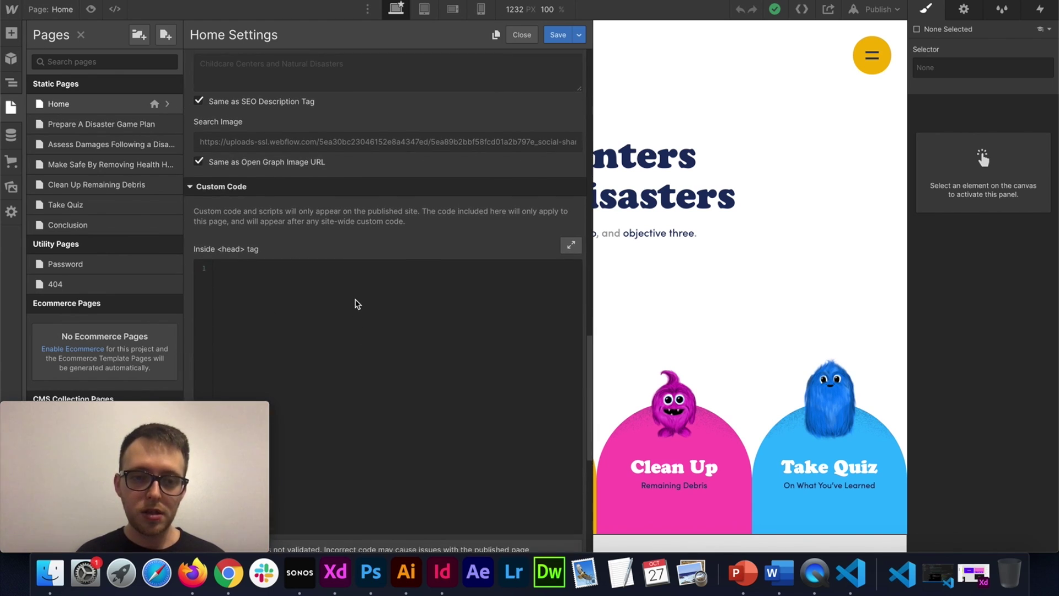
click(321, 271)
key(super+v)
Step: Change the script's target from .trigger to .homepage-trigger and save the page settings
scroll(338, 260, up, 3)
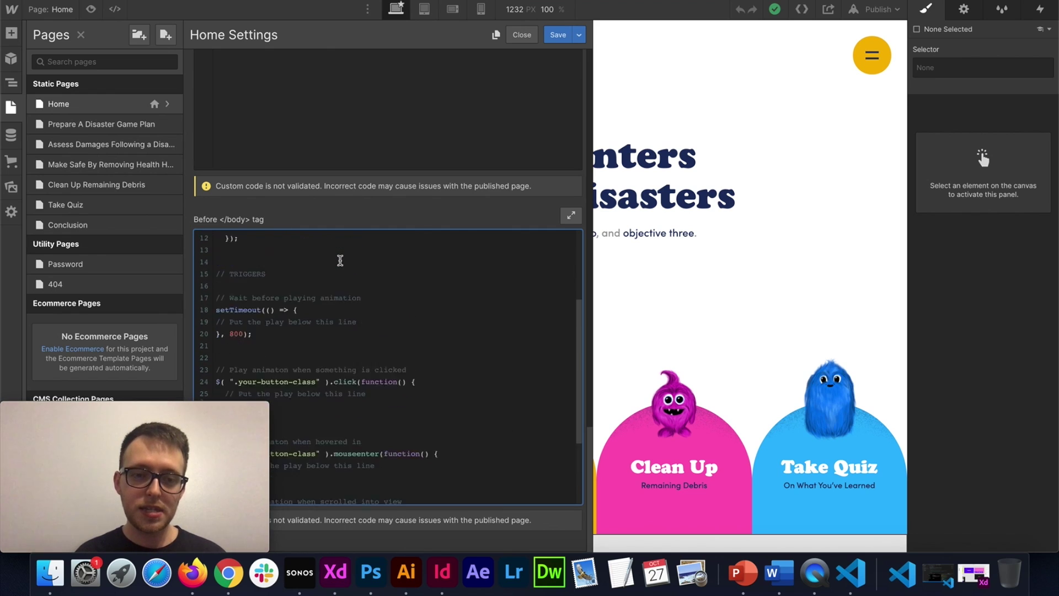
scroll(341, 260, up, 3)
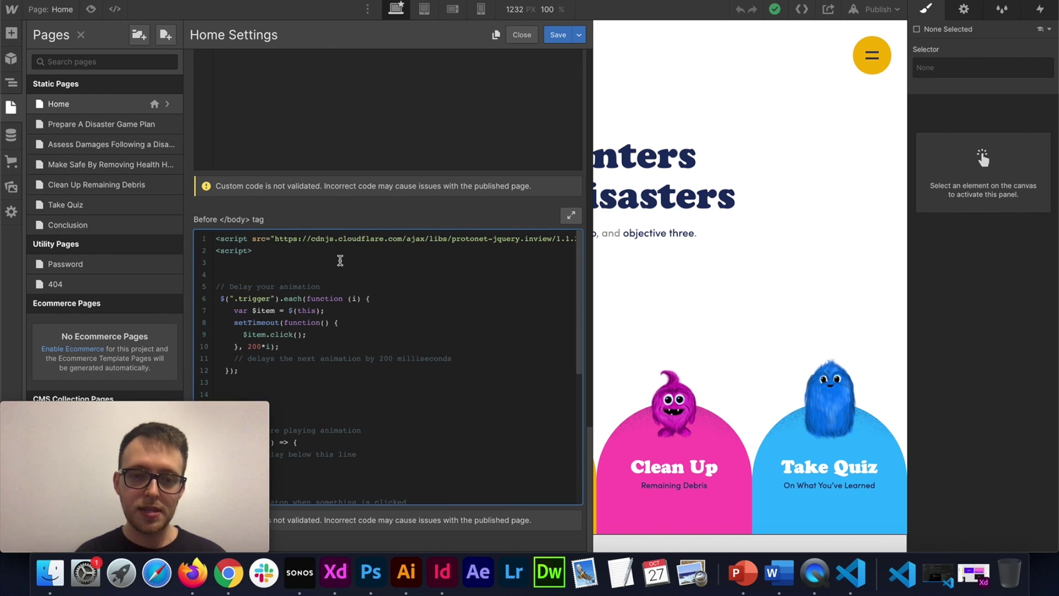
click(237, 299)
key(BackSpace)
text(.homepage-)
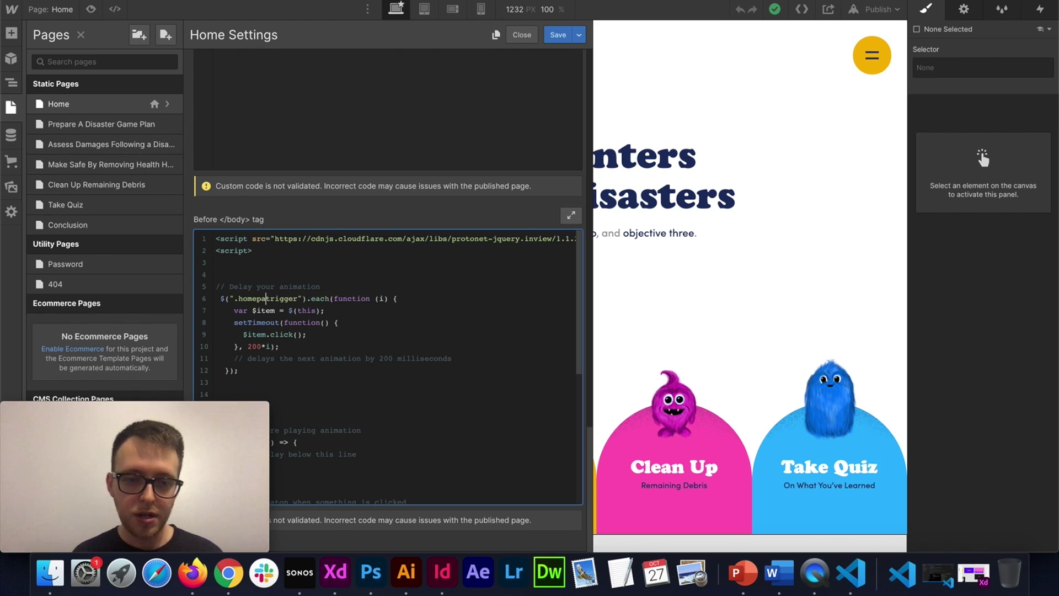
scroll(315, 320, down, 2)
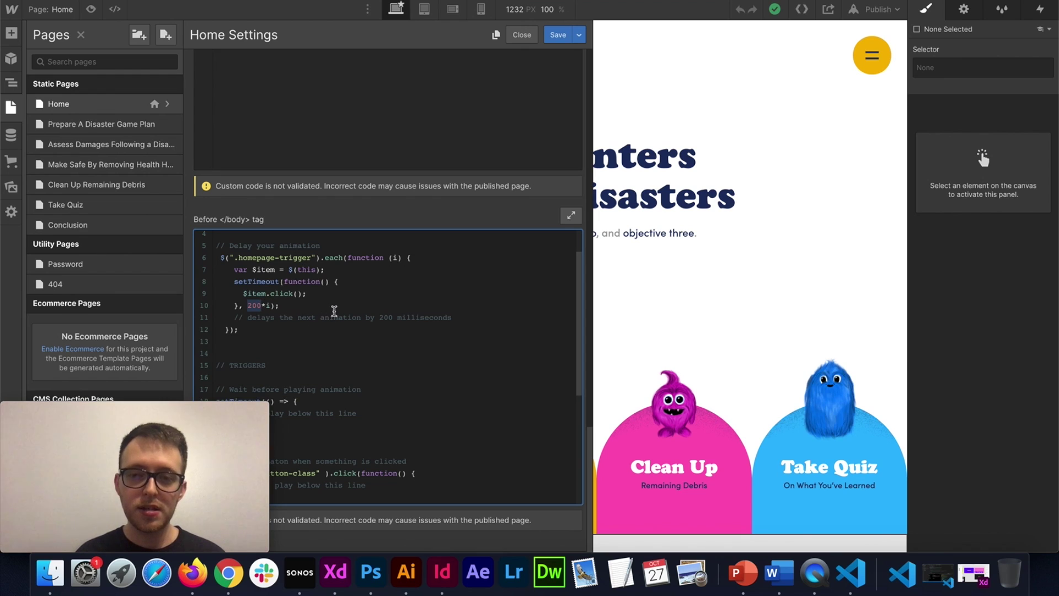
click(558, 35)
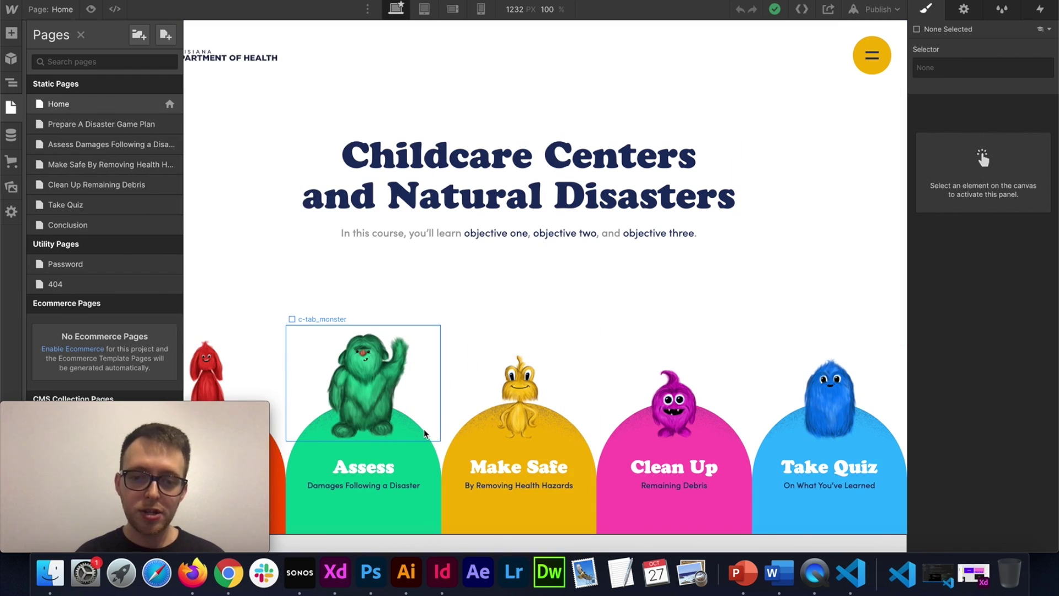
Step: Select the homepage-trigger wrapper around the Assess card's c-tab_contain element in the Navigator
key(p)
click(435, 447)
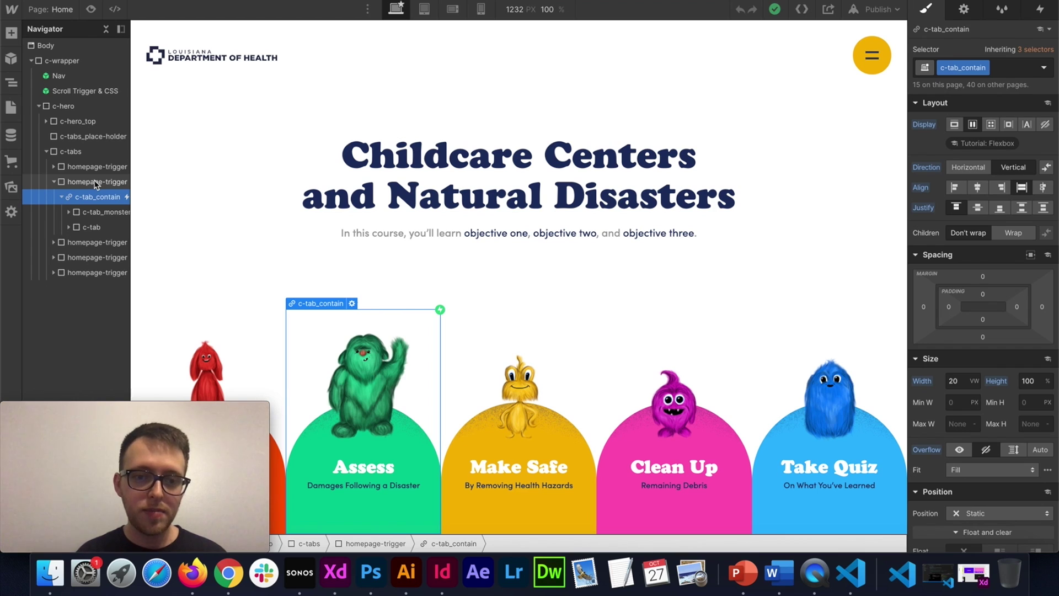
click(77, 184)
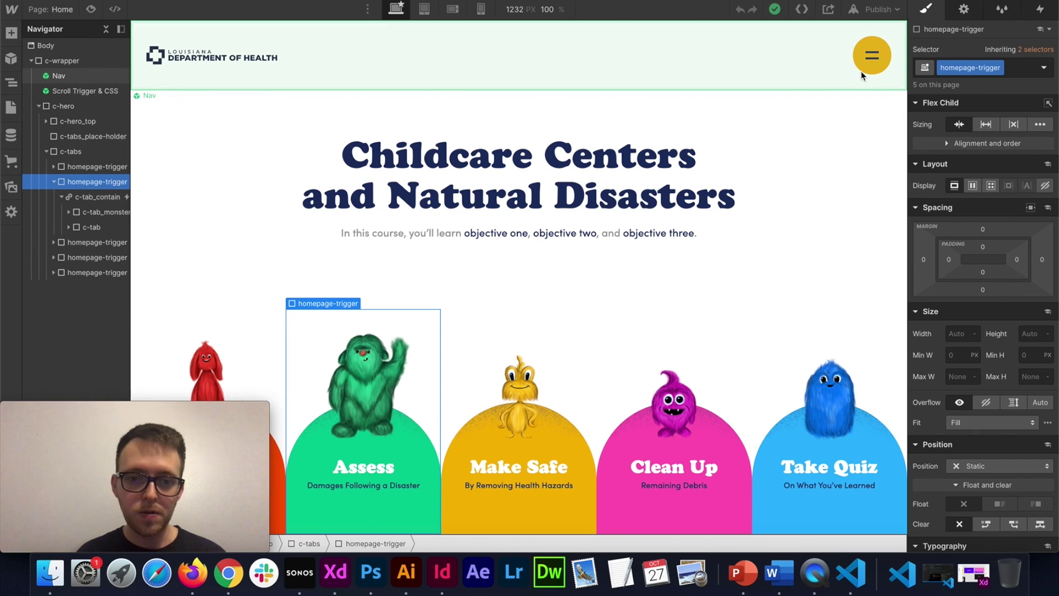
Step: Add a mouse-click trigger whose first click starts a new timed animation named Homepage Card In
click(1041, 9)
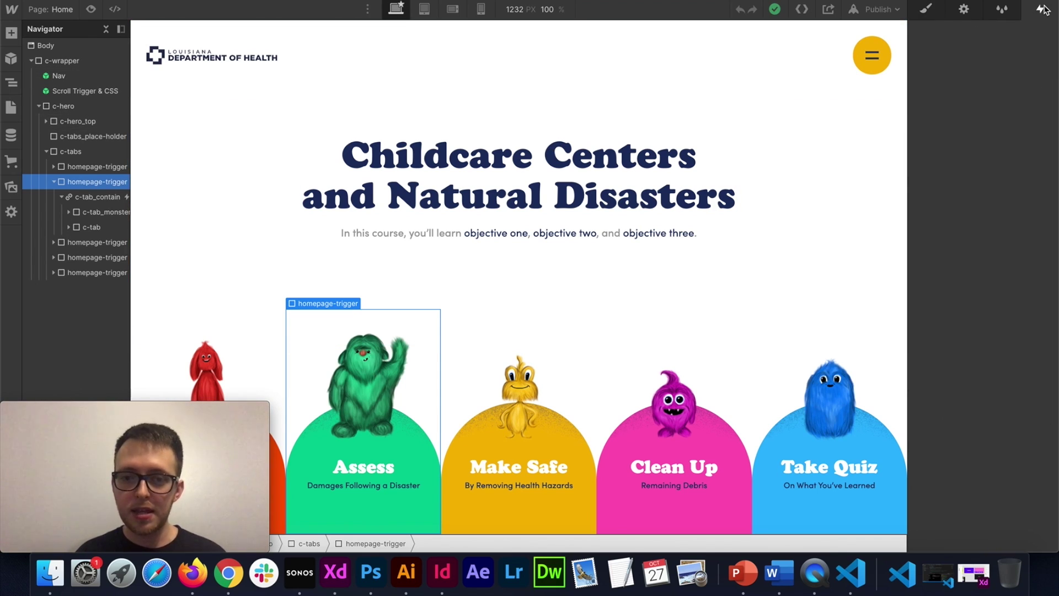
click(1049, 50)
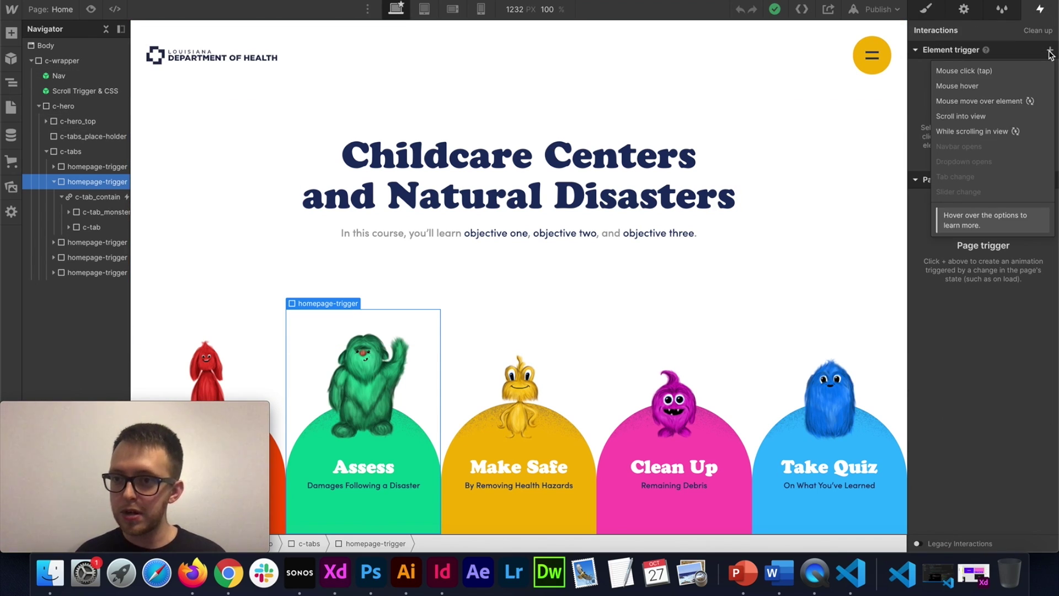
click(987, 72)
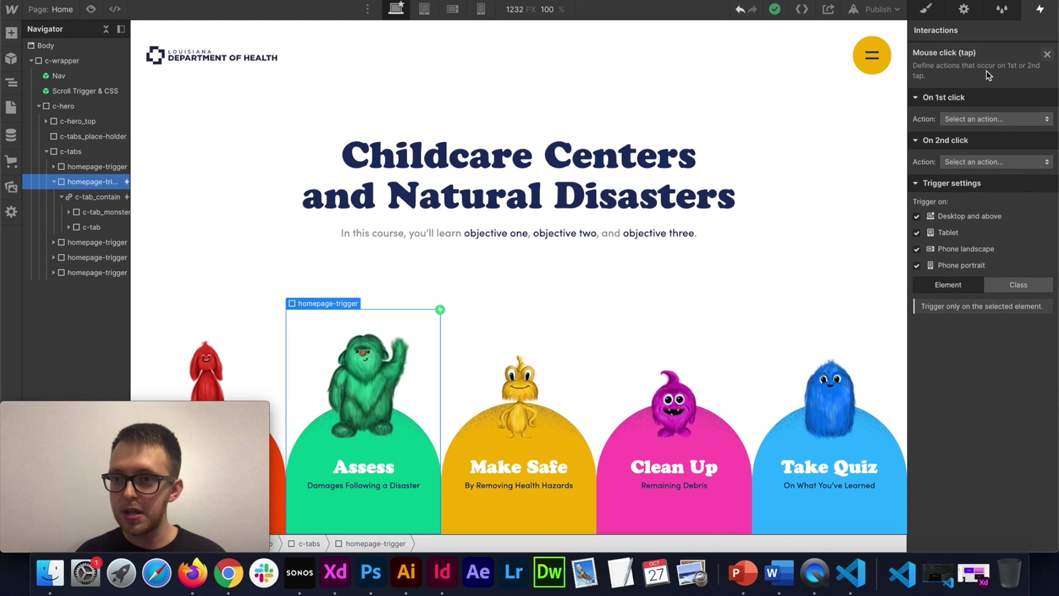
click(993, 118)
click(981, 148)
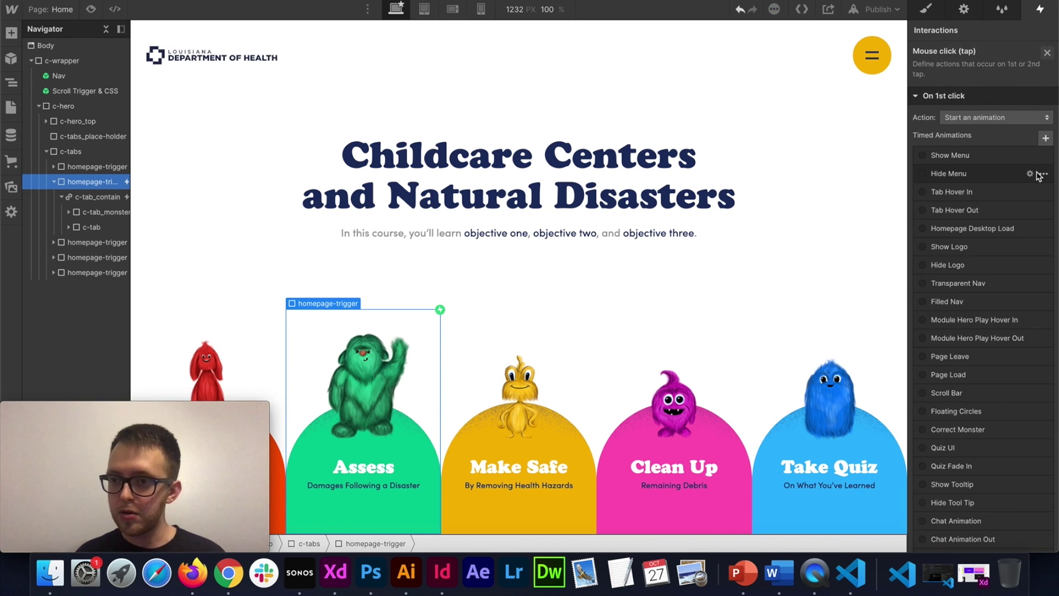
click(1046, 143)
text(H)
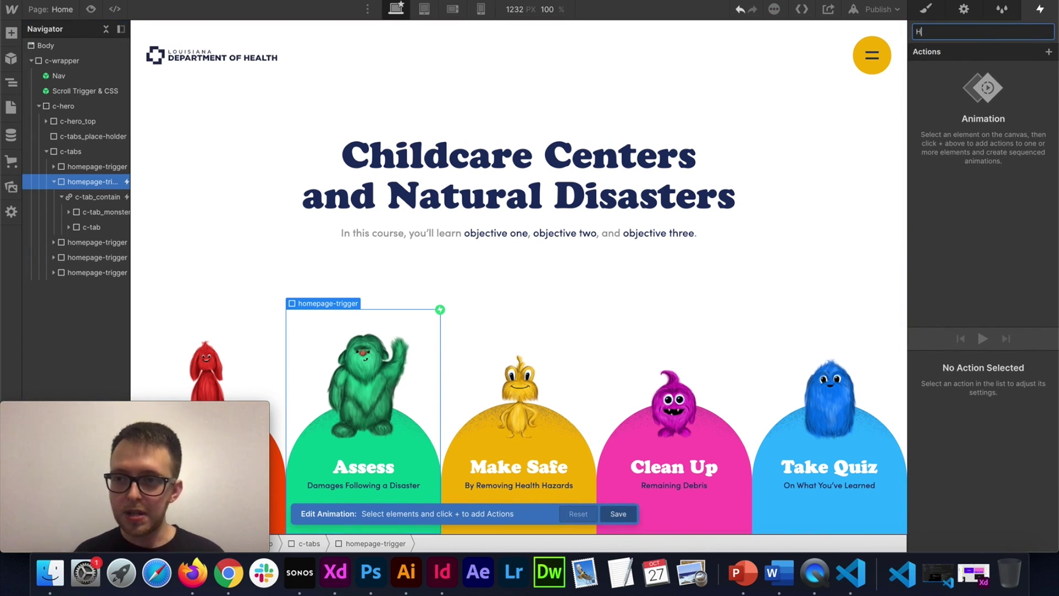
text(omepage Card In)
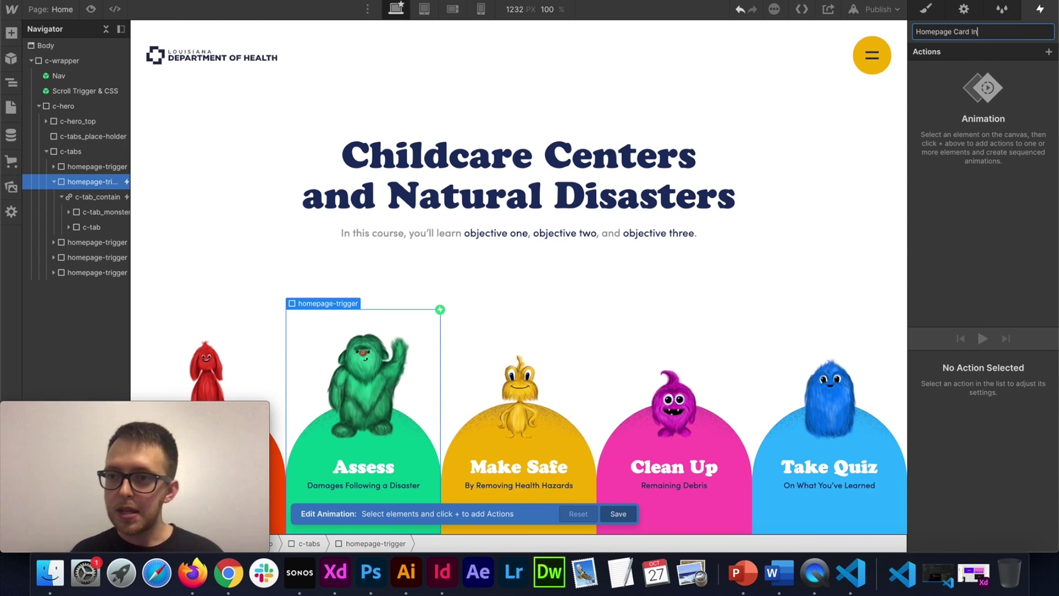
key(Return)
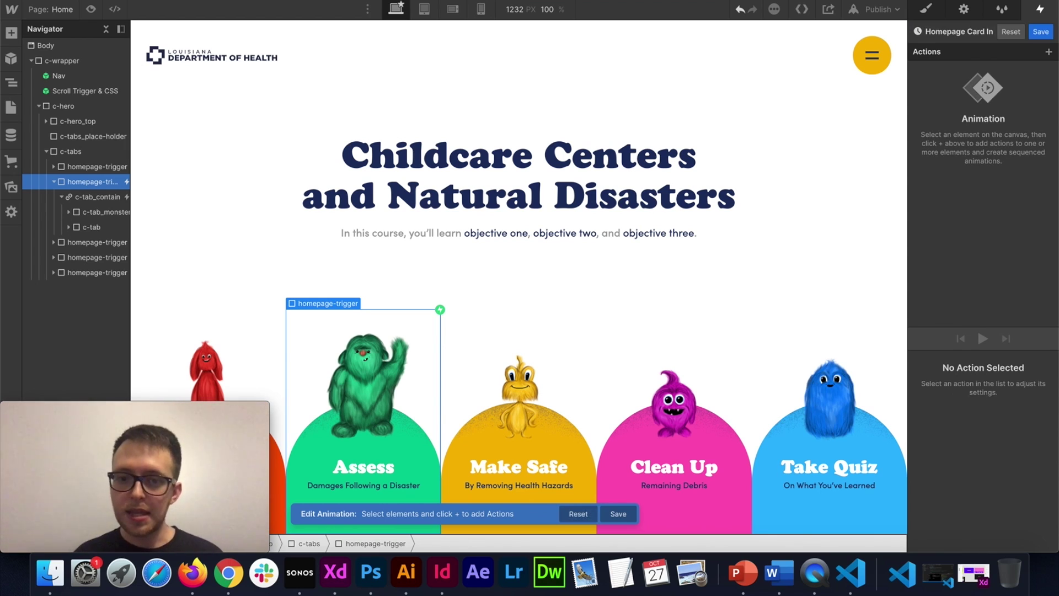
Step: Add a starting-state Move that shifts c-tab_contain 10em down
click(103, 196)
click(1048, 53)
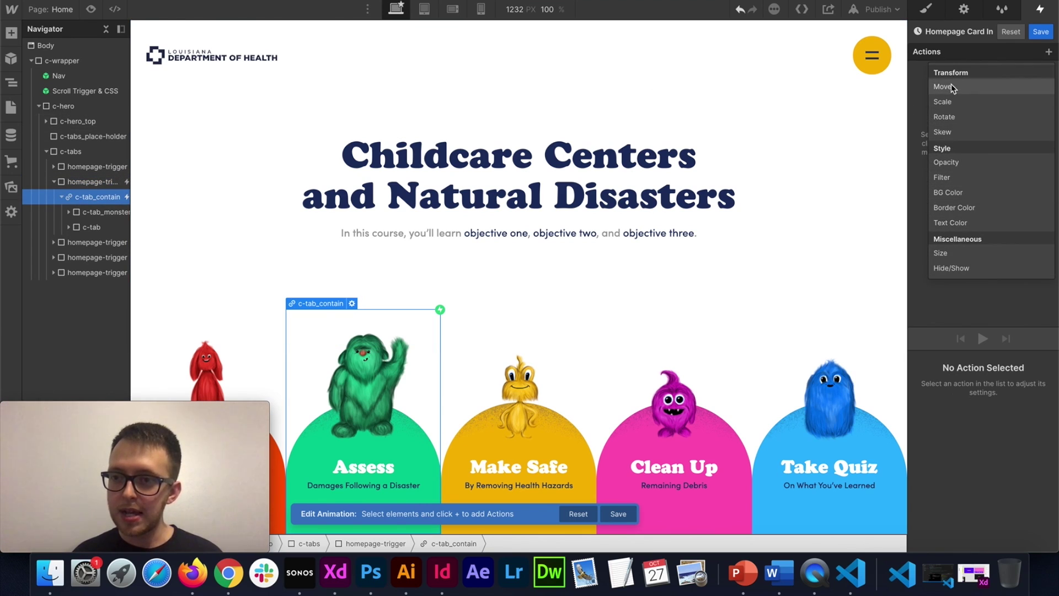
key(Return)
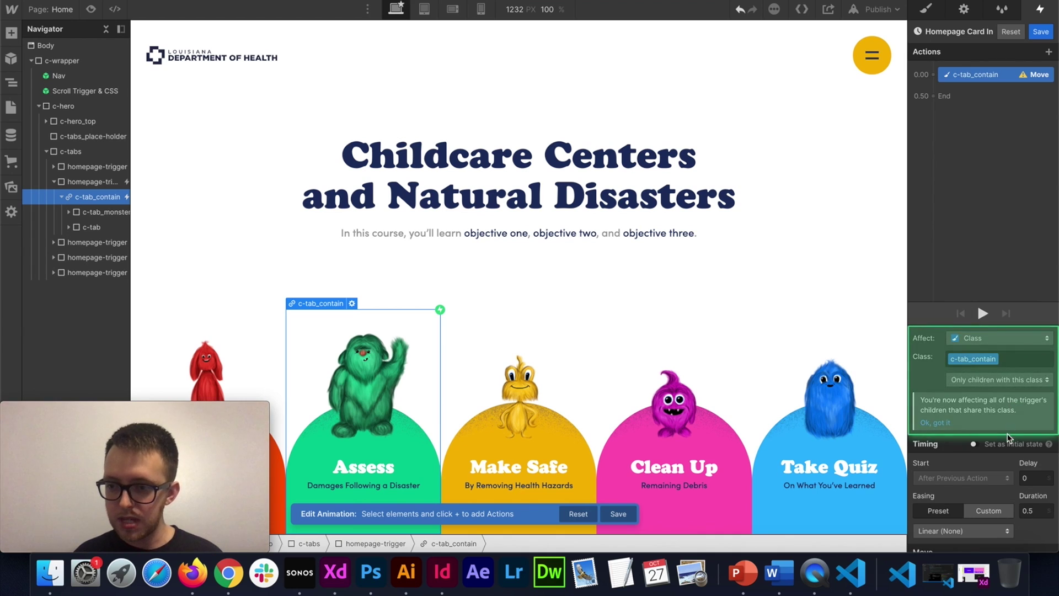
click(974, 443)
click(1025, 513)
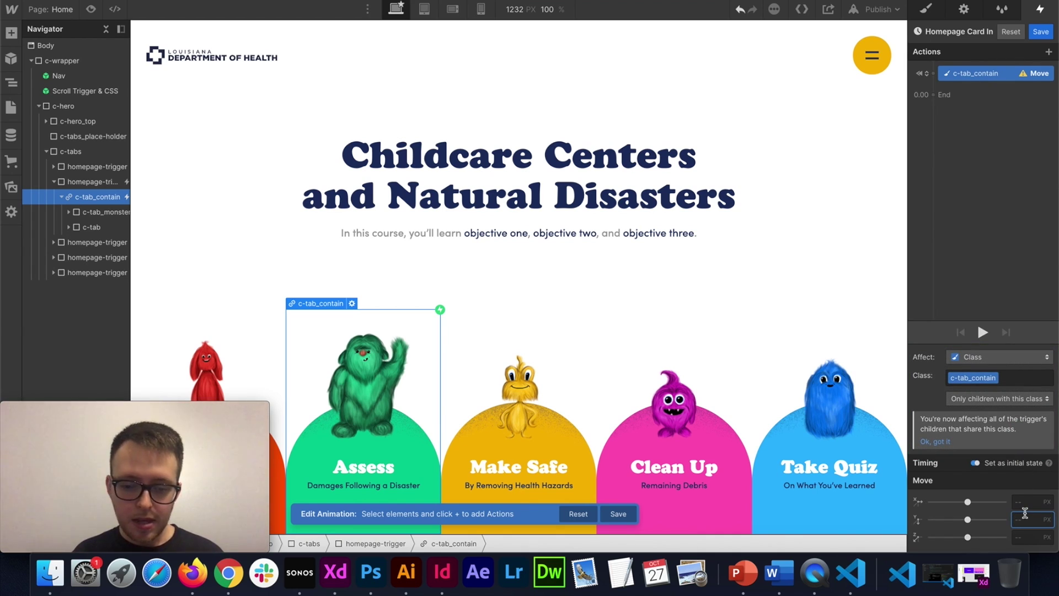
text(10em)
key(Return)
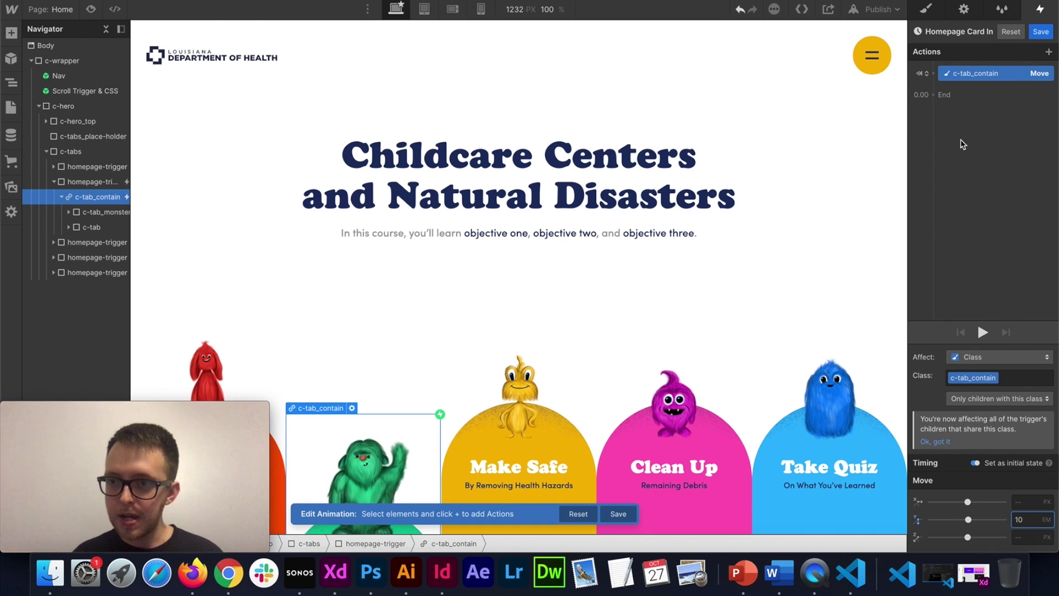
Step: Add a Move back to Y 0em plus starting and ending Opacity actions for c-tab_contain
click(933, 86)
click(940, 126)
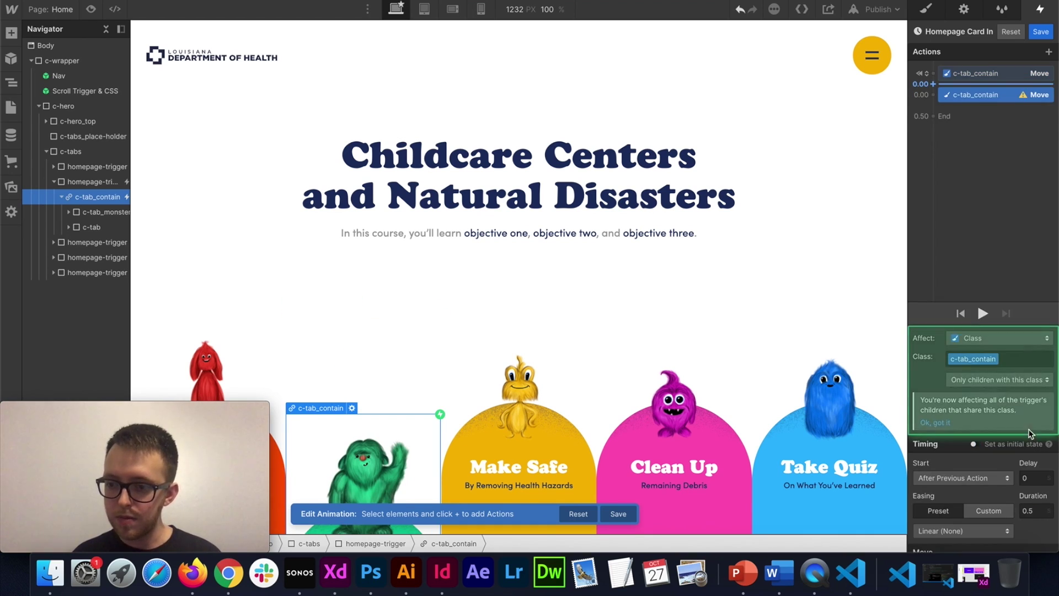
scroll(1018, 540, down, 3)
click(1021, 519)
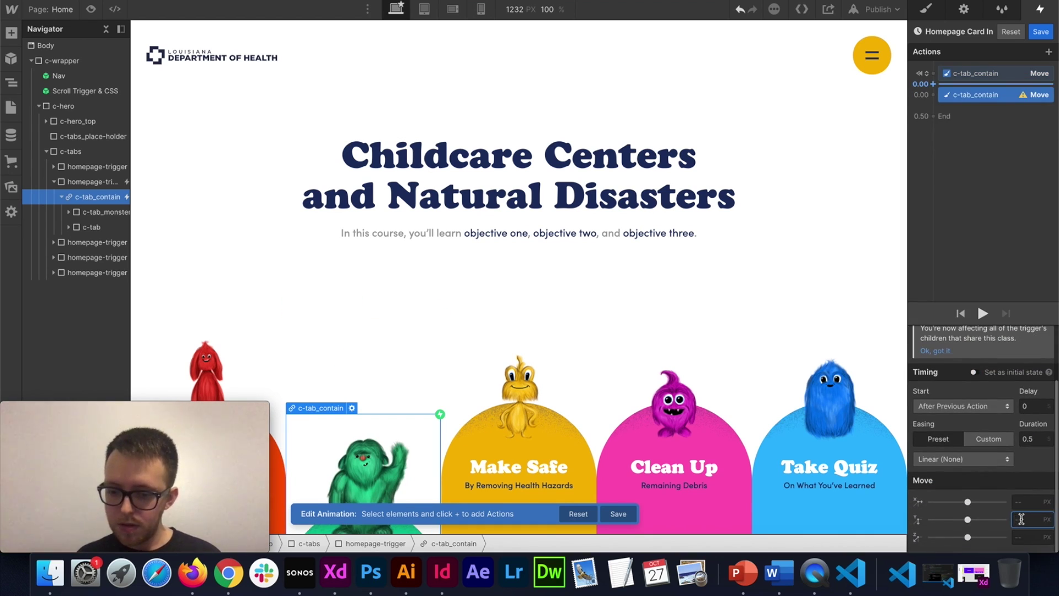
text(0)
click(933, 73)
click(942, 187)
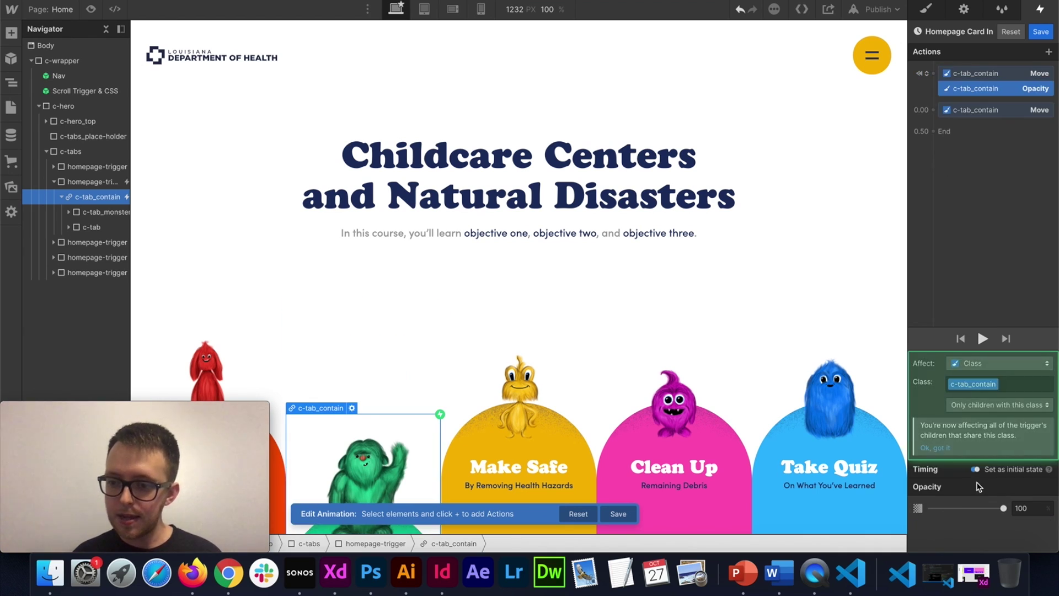
click(933, 110)
click(931, 224)
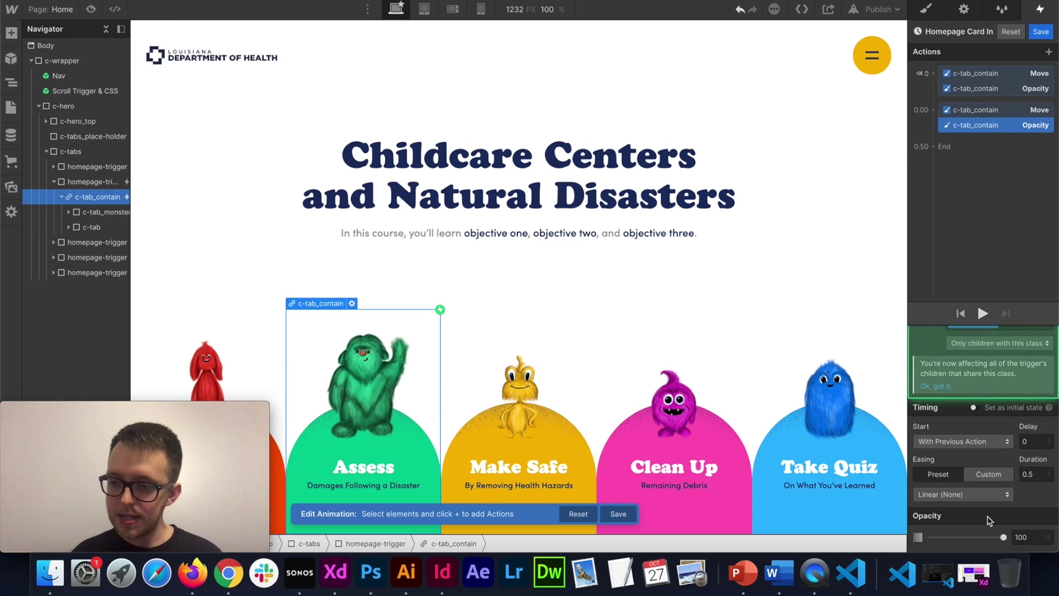
Step: Move the monster image from 2em down to 0 with a 0.2 s delay
click(368, 385)
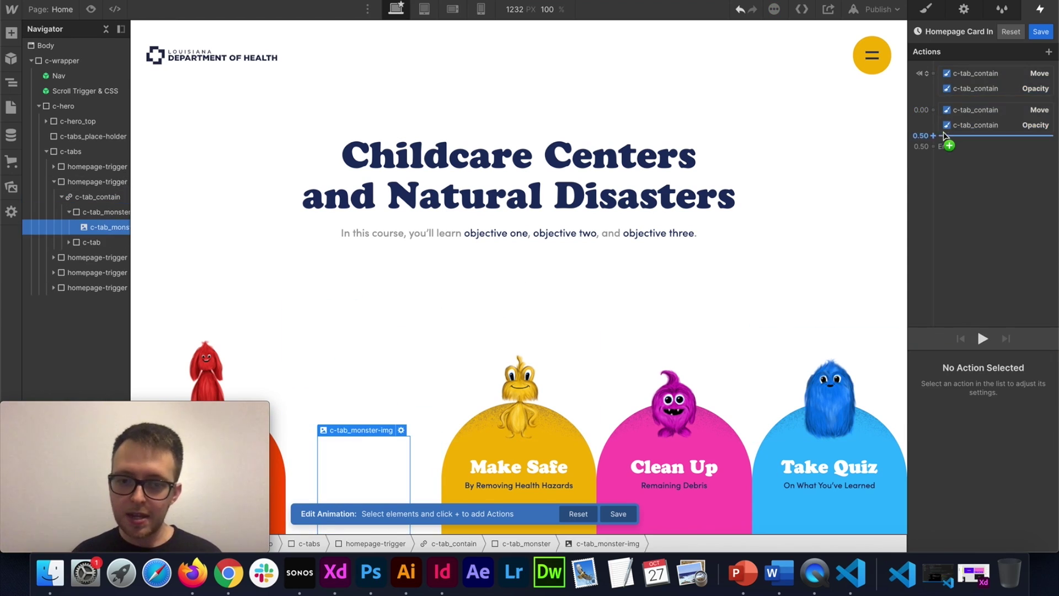
click(933, 73)
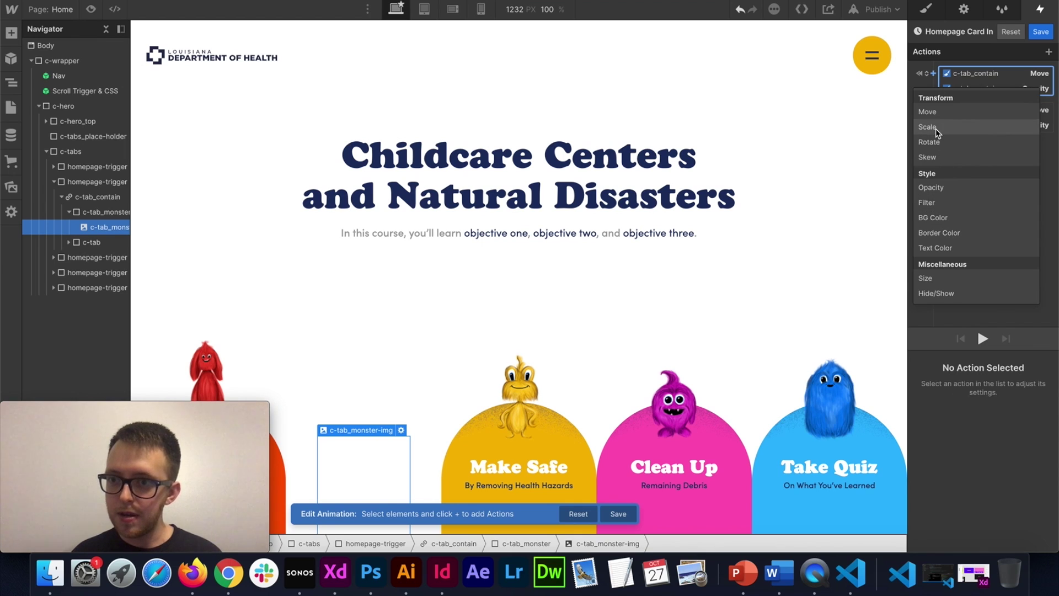
click(944, 114)
click(1026, 520)
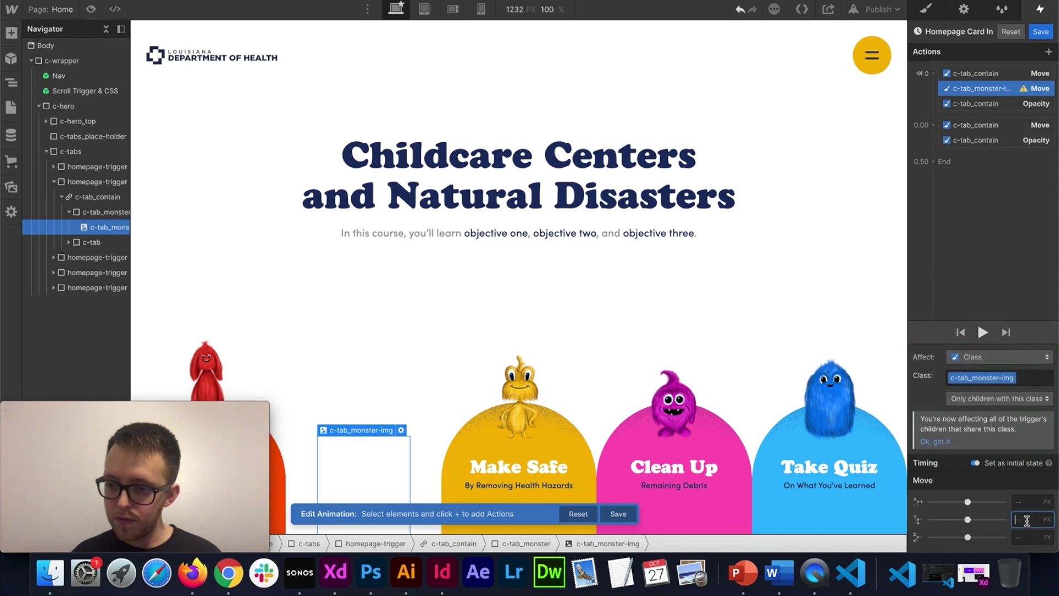
text(2em)
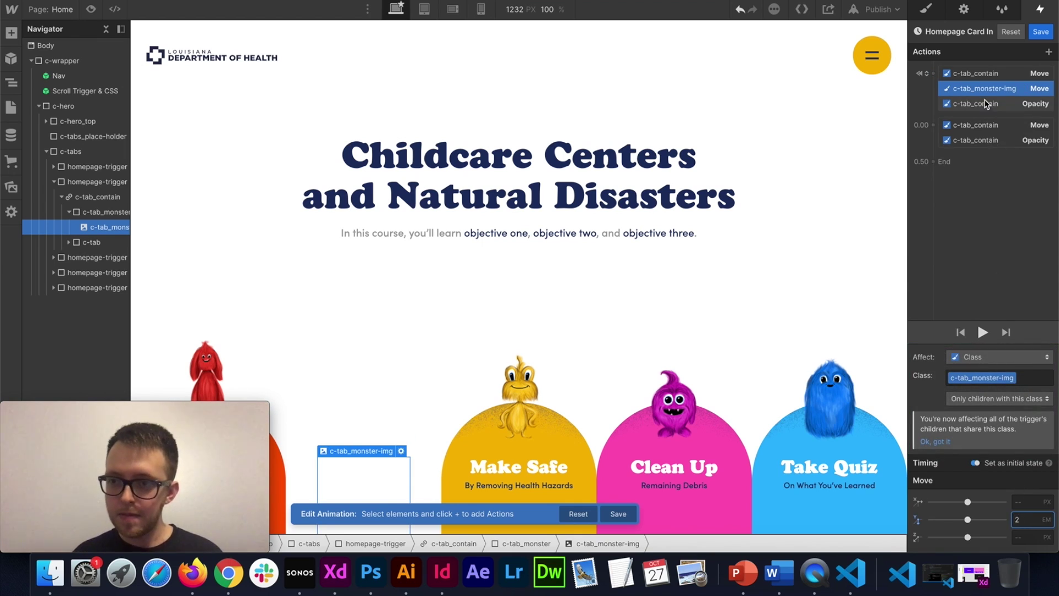
click(918, 127)
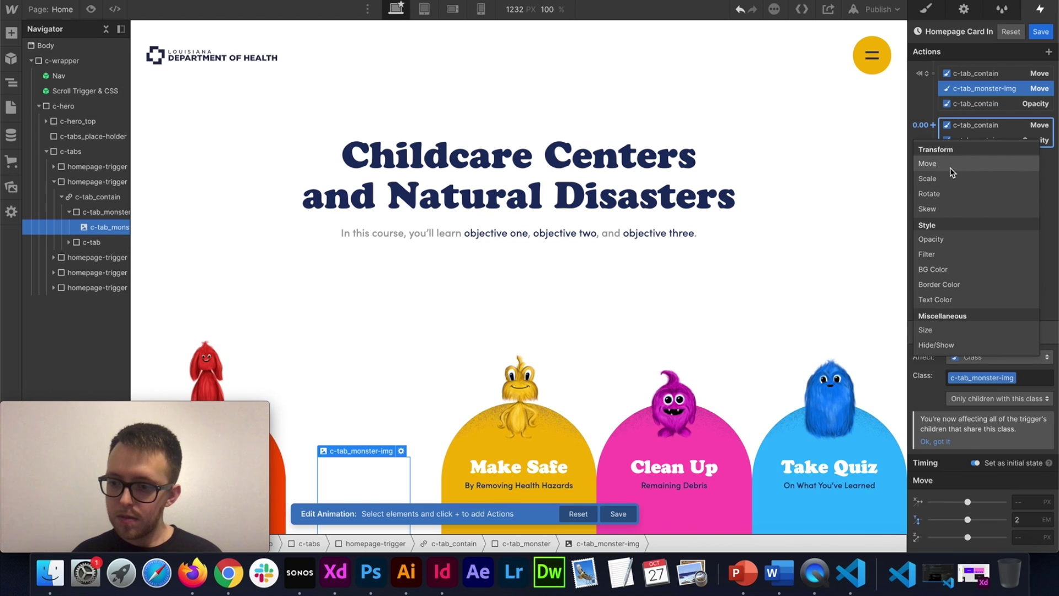
click(951, 166)
click(1027, 519)
text(0)
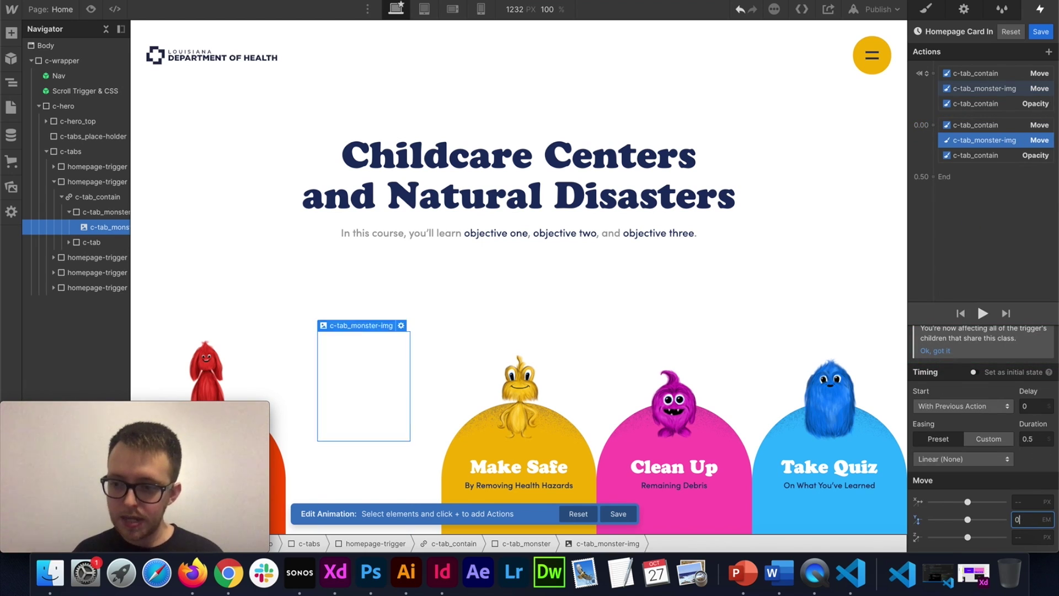
click(1036, 407)
text(.)
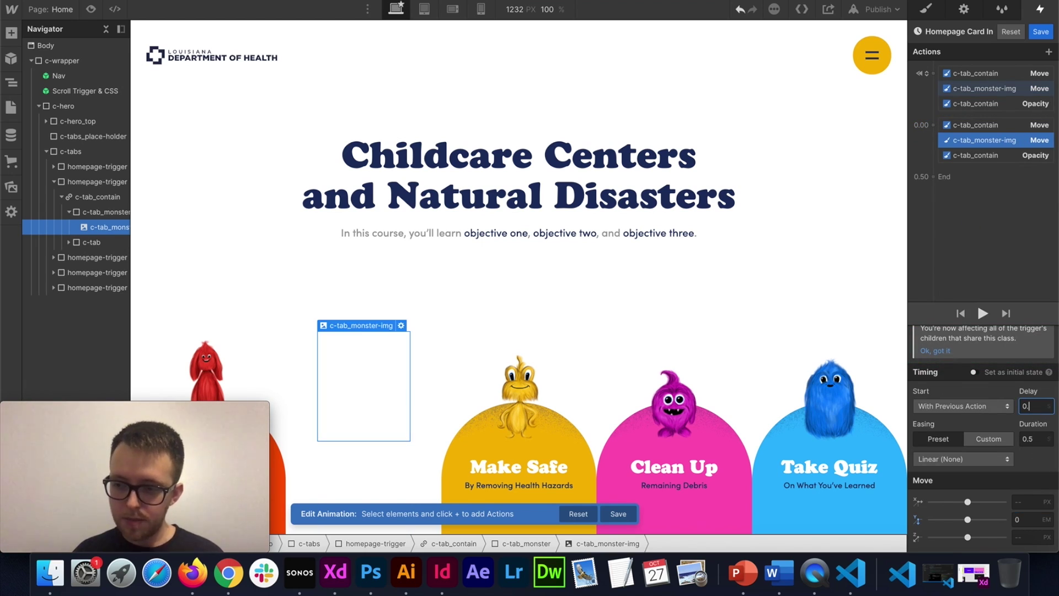
text(2)
click(1035, 438)
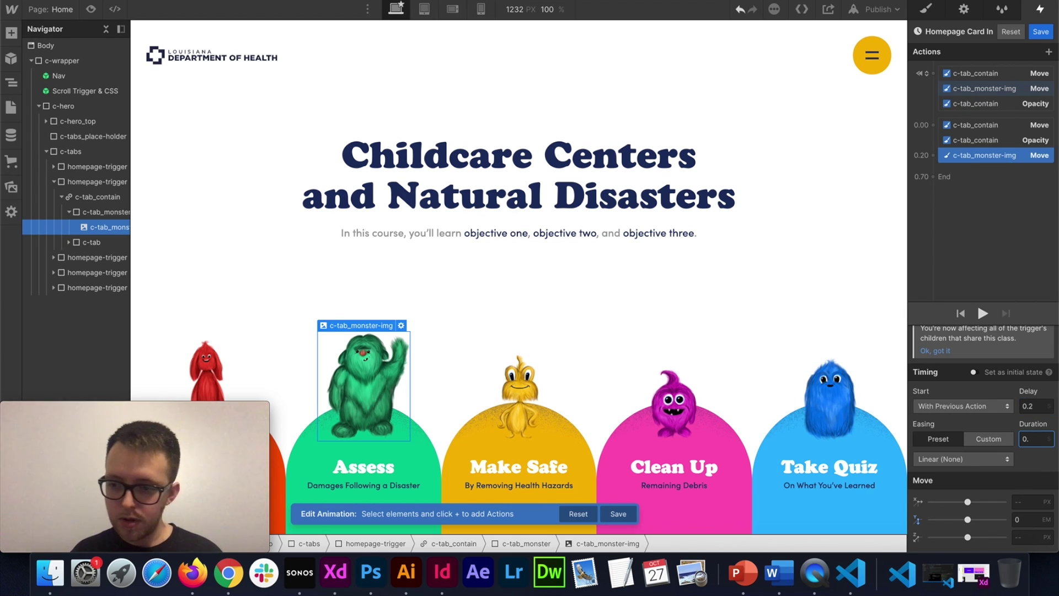
Step: Apply Out Quart easing to the three animated actions, preview, and save Homepage Card In
shift+click(1012, 125)
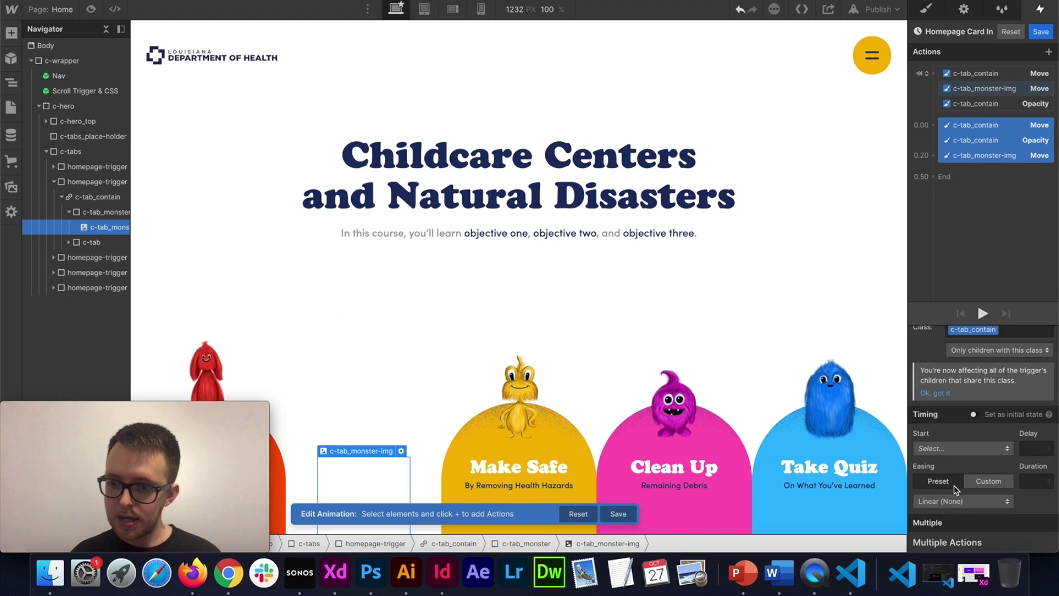
click(959, 501)
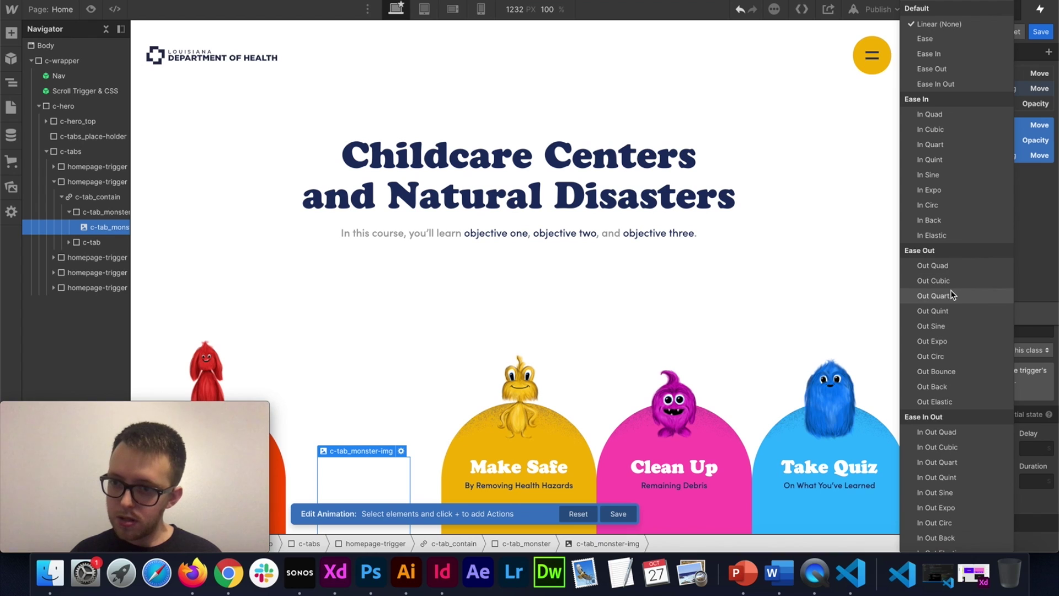
click(954, 295)
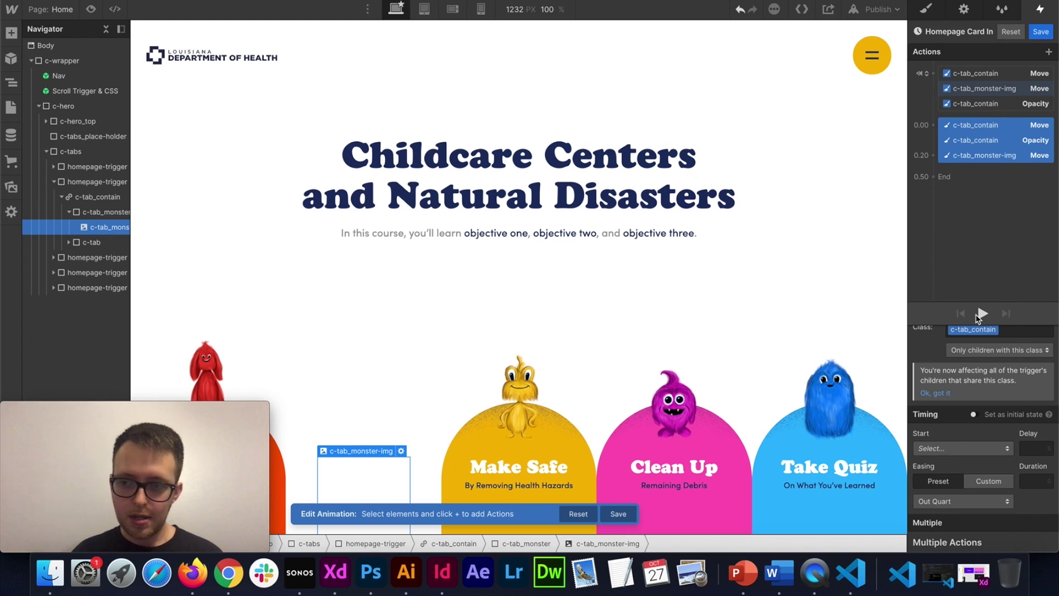
click(981, 314)
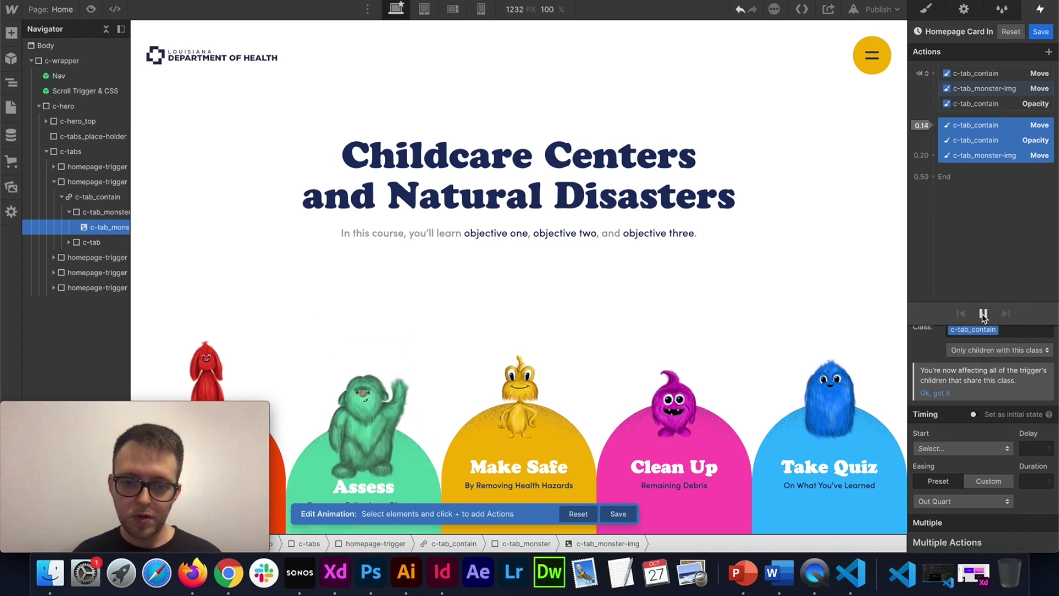
click(1041, 32)
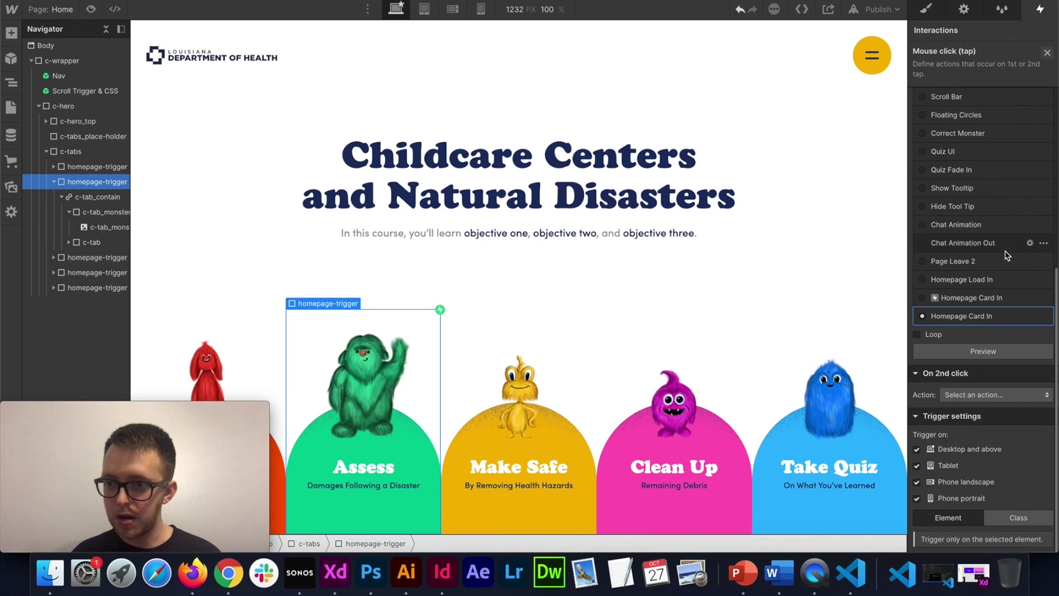
Step: Make the second click also start Homepage Card In and apply the trigger to the homepage-trigger class
click(972, 395)
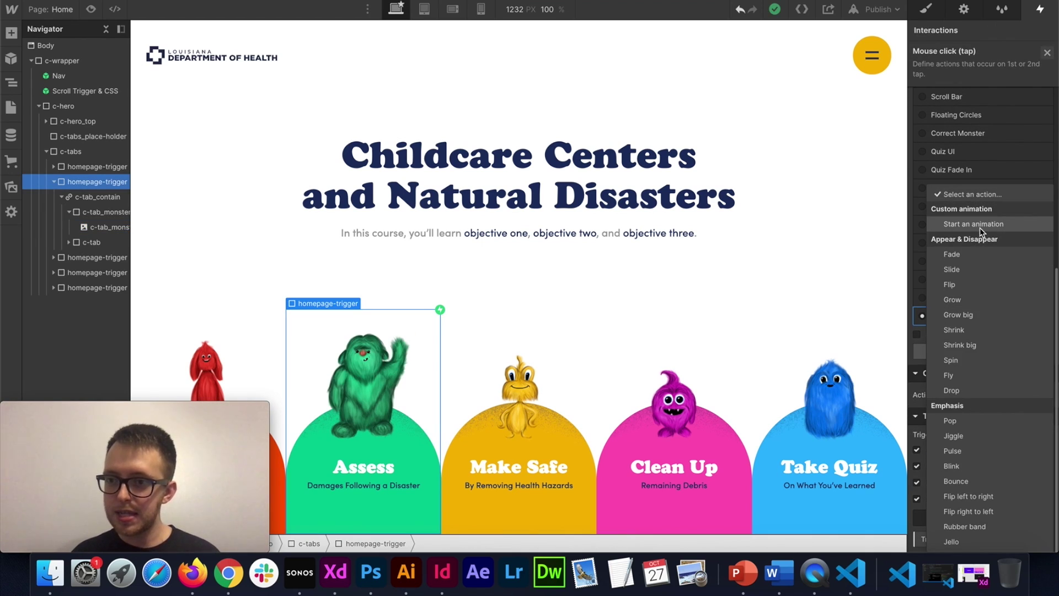
click(979, 231)
scroll(1003, 419, down, 5)
click(978, 379)
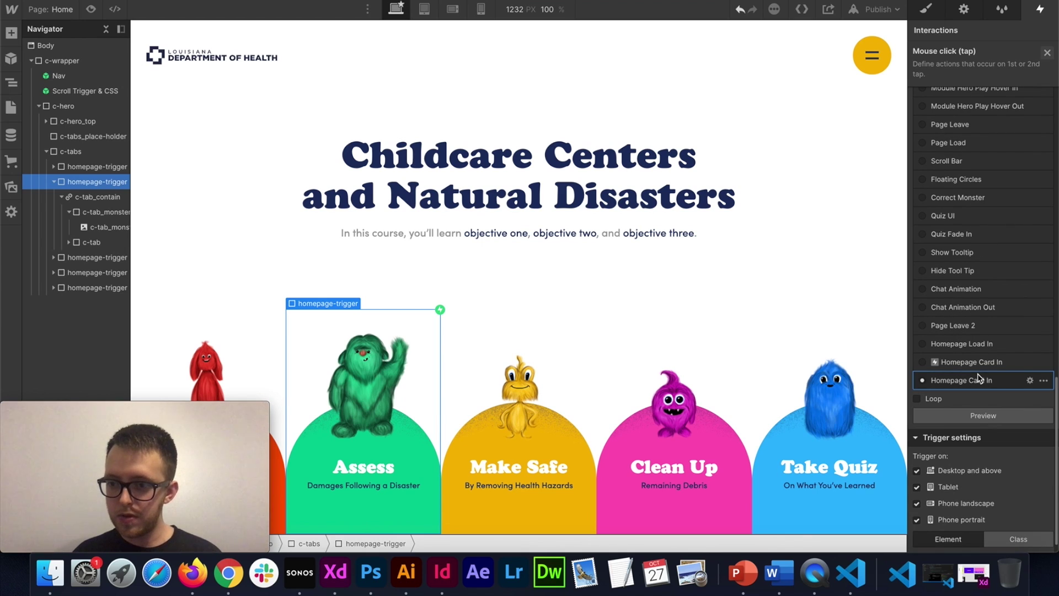
click(1009, 517)
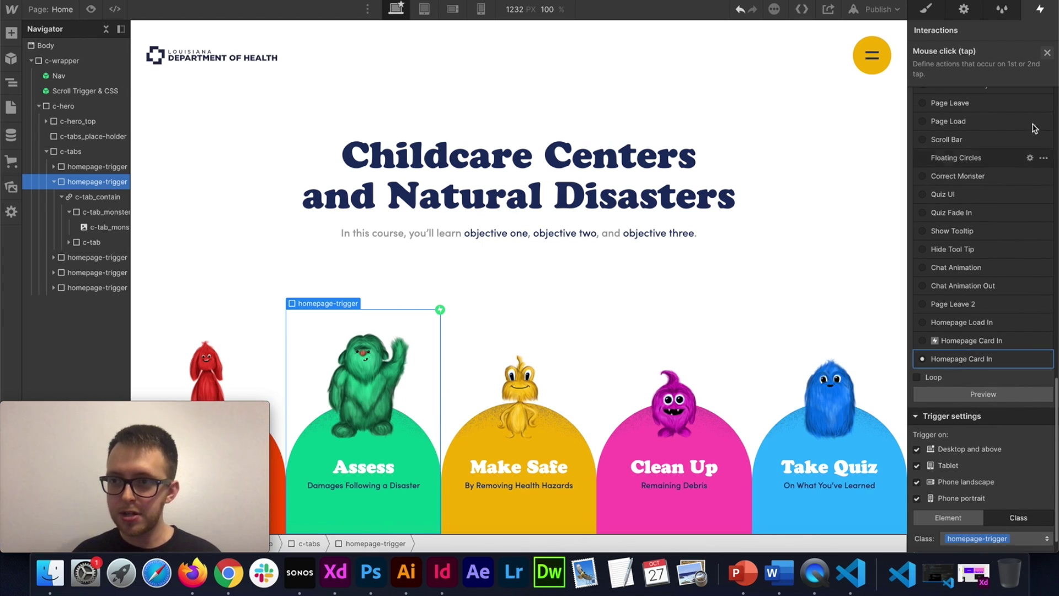
click(1047, 54)
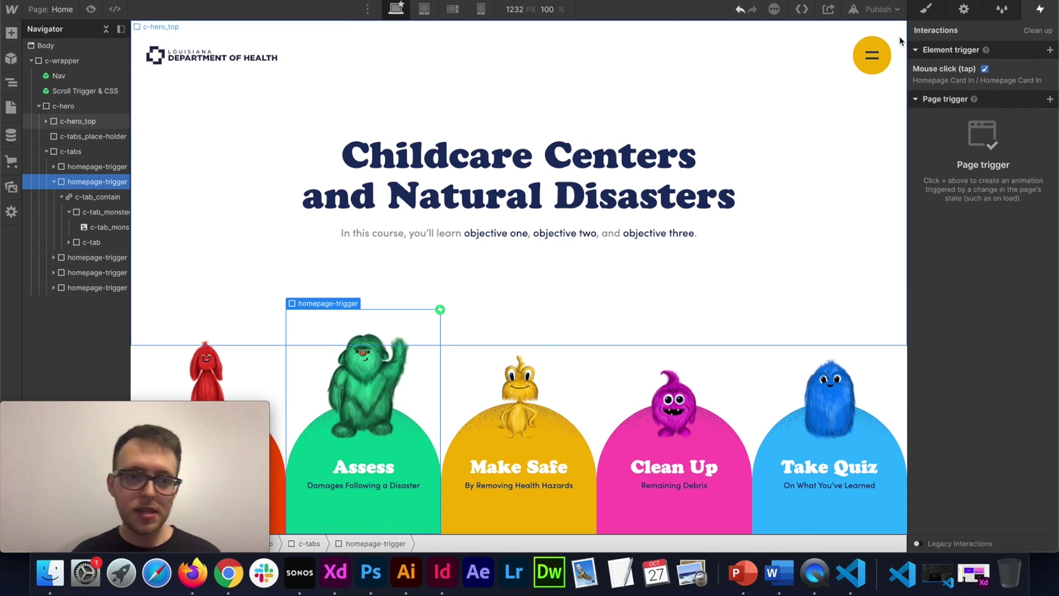
Step: Review the Style panel for c-tab_contain and its homepage-trigger wrapper
click(93, 199)
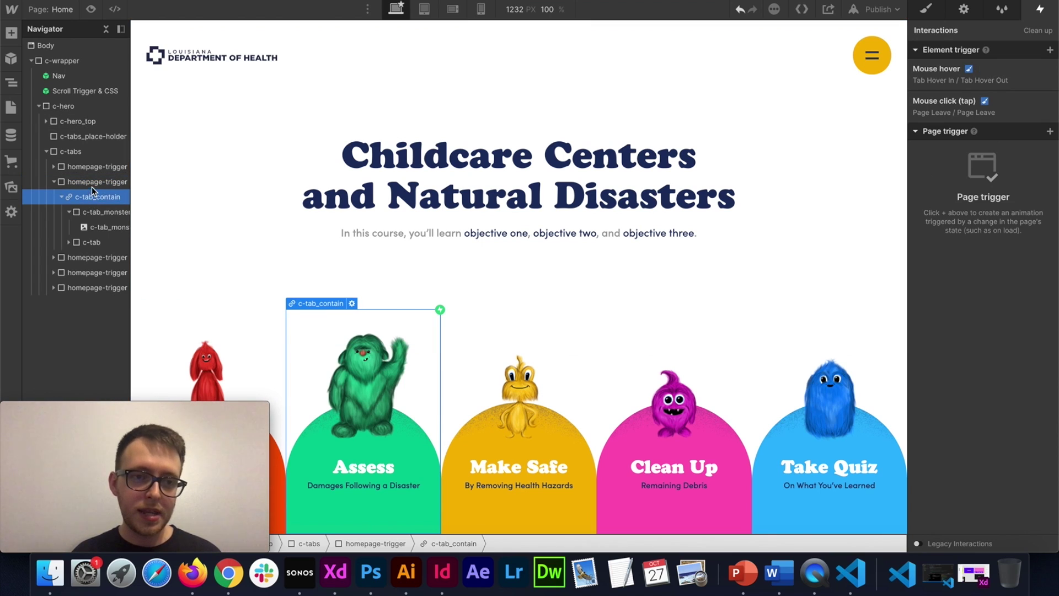
click(91, 184)
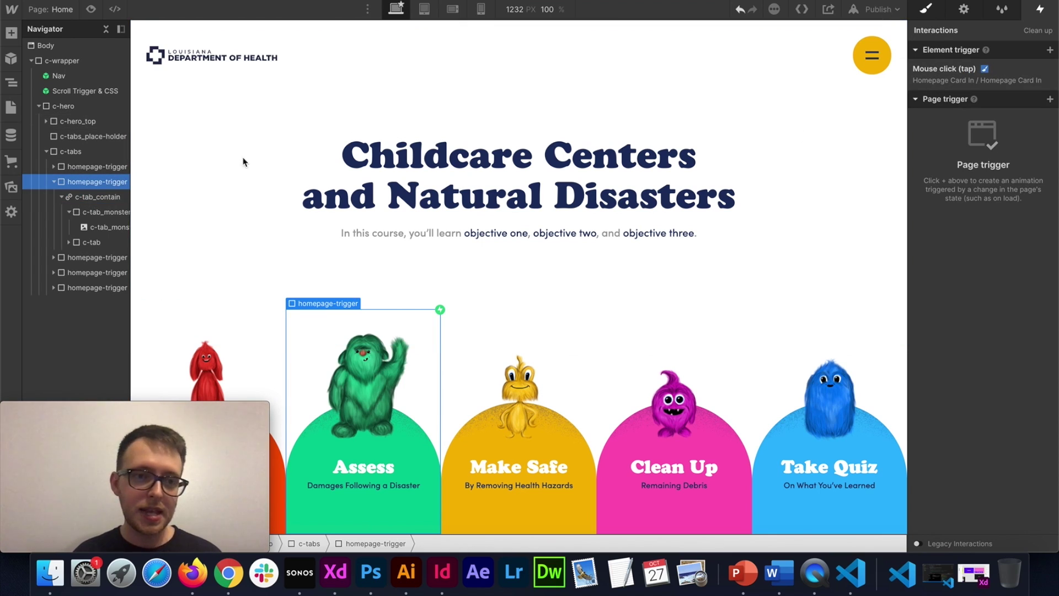
key(s)
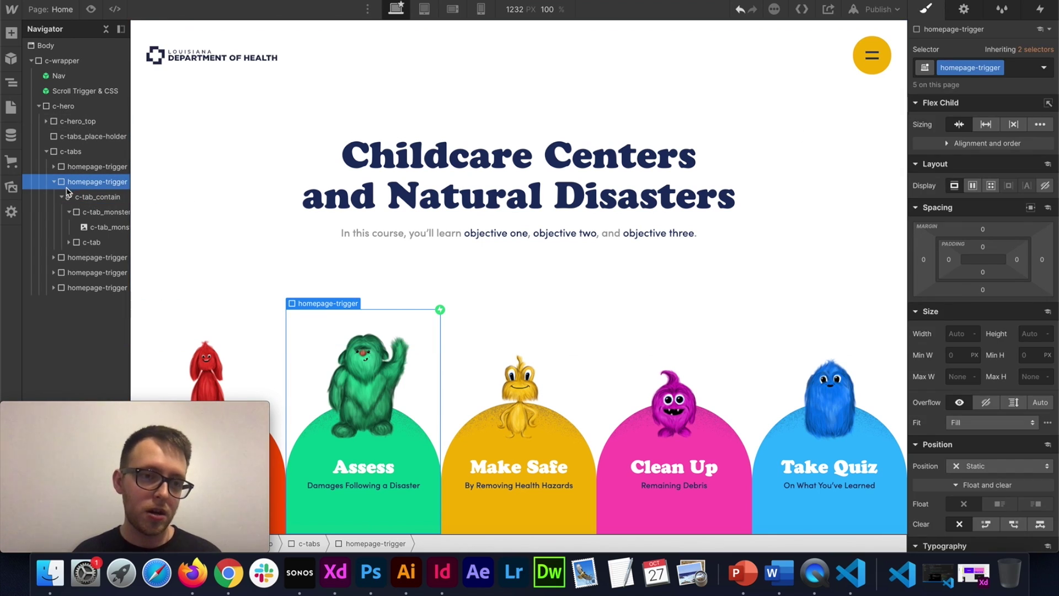
click(102, 197)
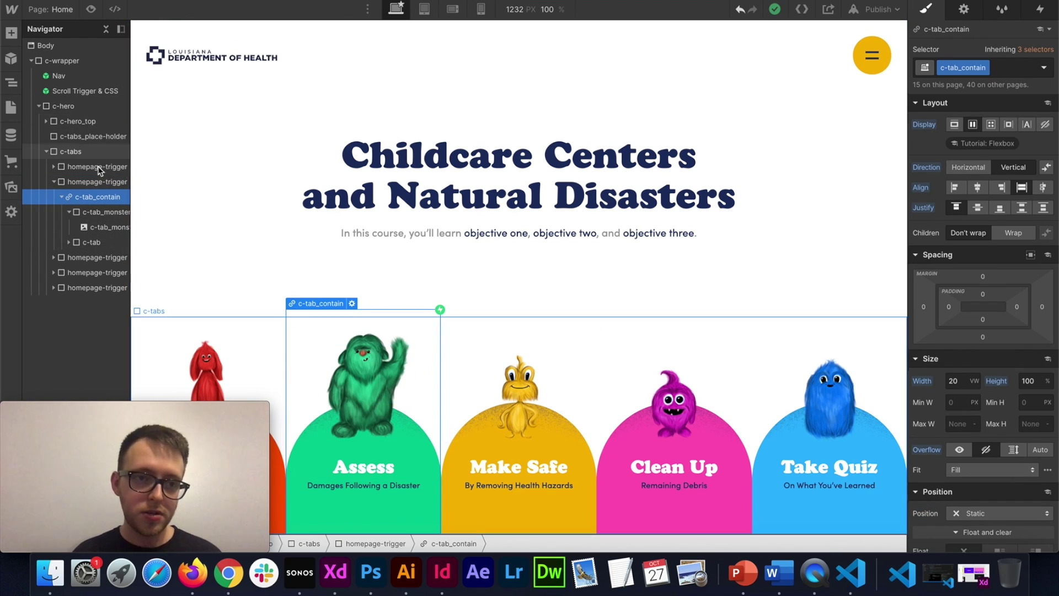
click(97, 182)
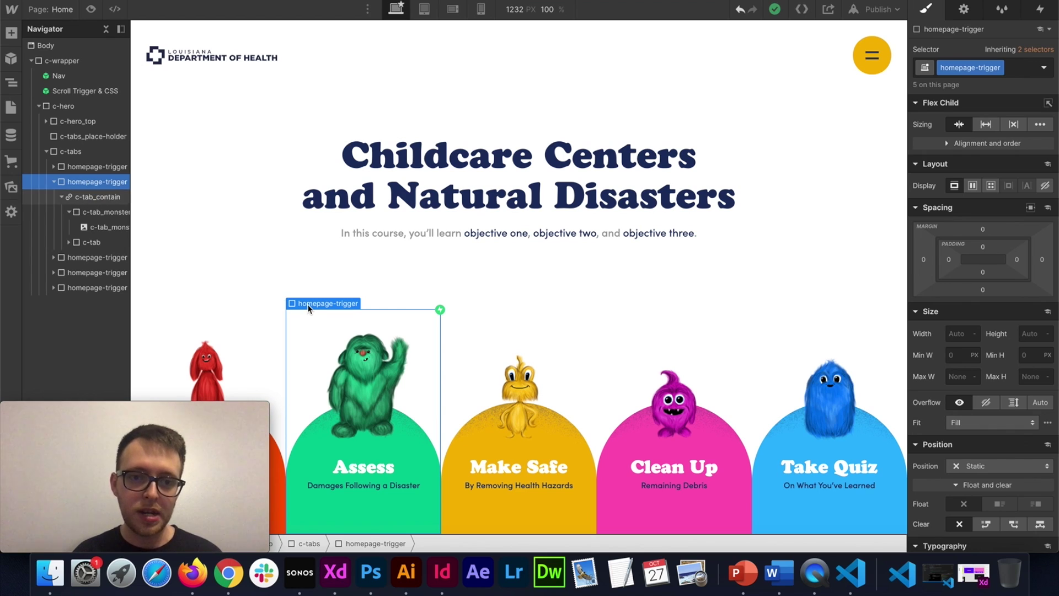
click(879, 10)
Step: Publish the site to the selected domains and close the publish dialog
click(820, 167)
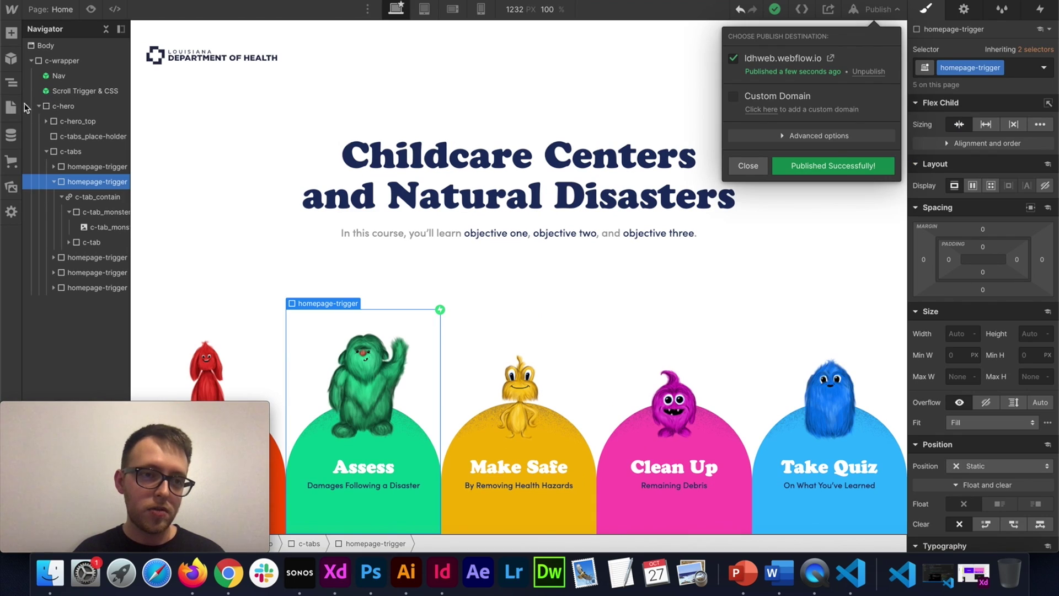
key(Escape)
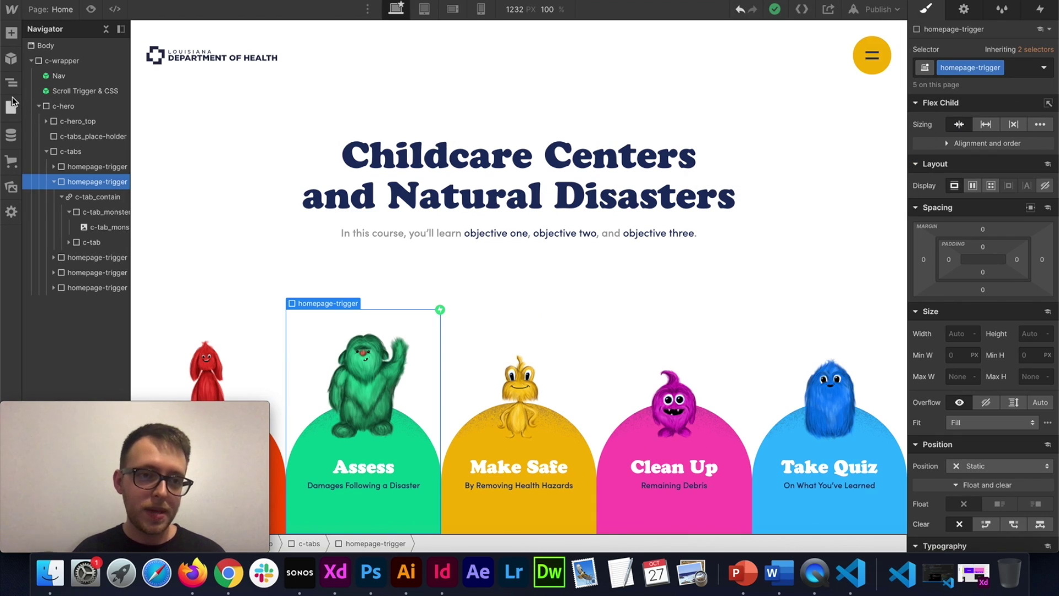
Step: Open the Home page settings and delete the old delay-animation block from the before-body code
click(11, 107)
click(169, 104)
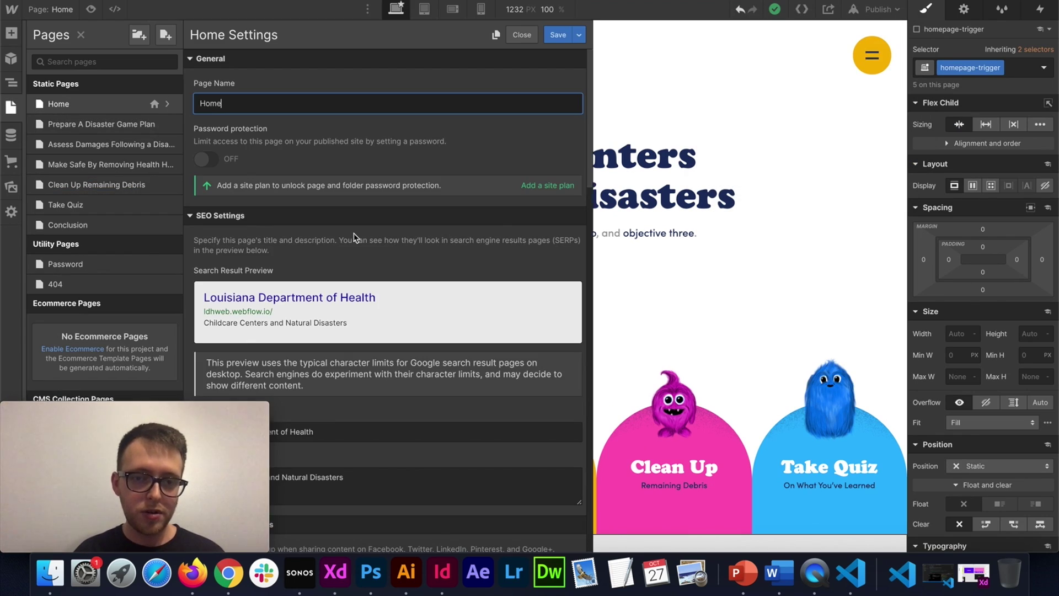
scroll(381, 290, down, 15)
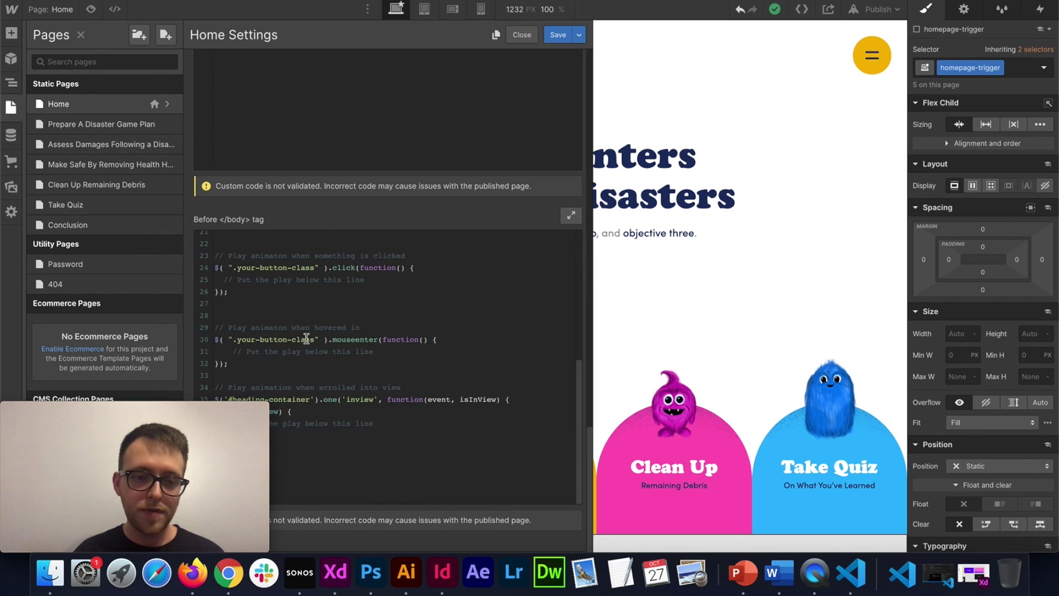
scroll(315, 293, up, 10)
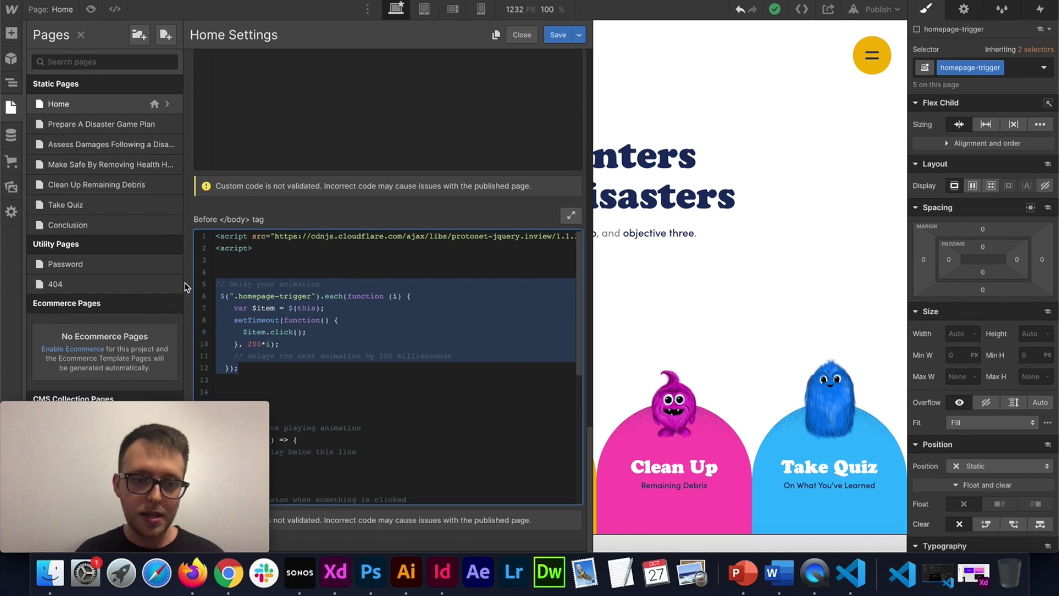
key(BackSpace)
Step: Select text in the remaining script, including the in-view handler's placeholder comment
scroll(350, 307, down, 3)
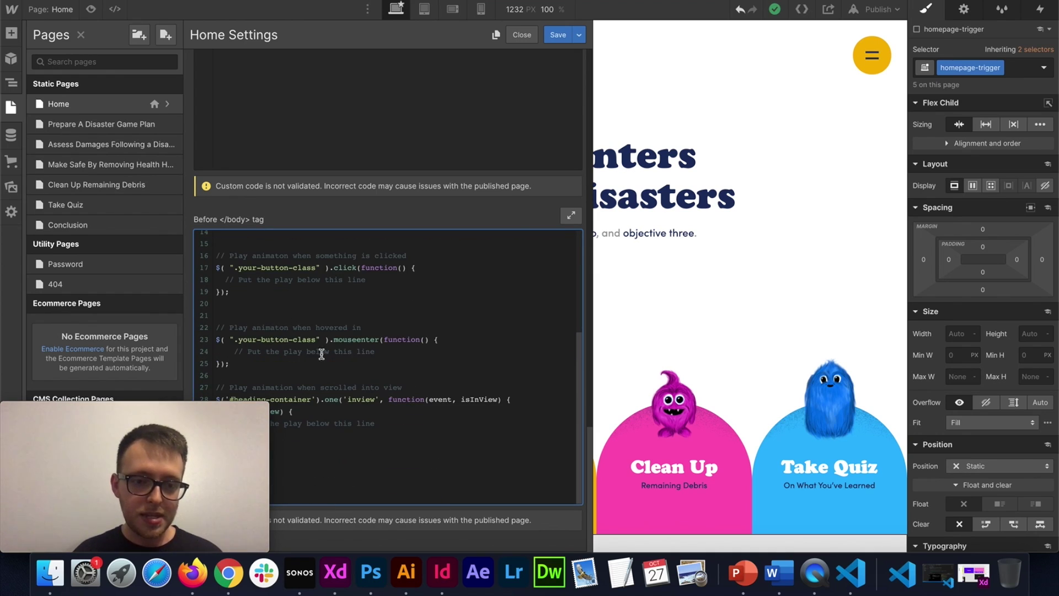
drag(386, 352, 254, 342)
click(351, 345)
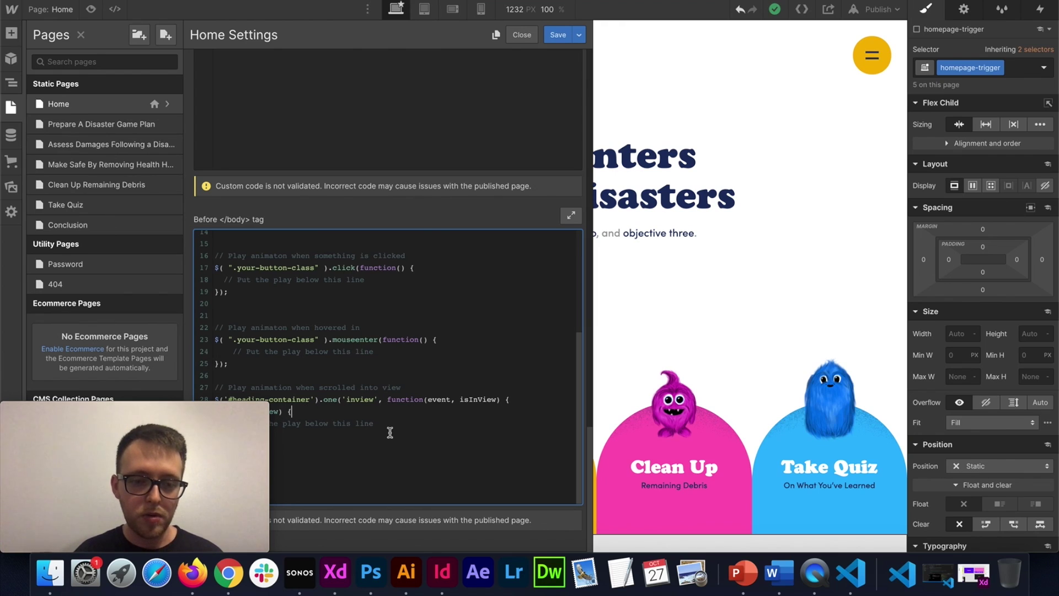
drag(374, 423, 295, 416)
click(384, 340)
scroll(385, 340, up, 10)
Step: Paste the staggered delay script into the Before </body> code, replacing homepage-trigger with blog-cards
click(244, 319)
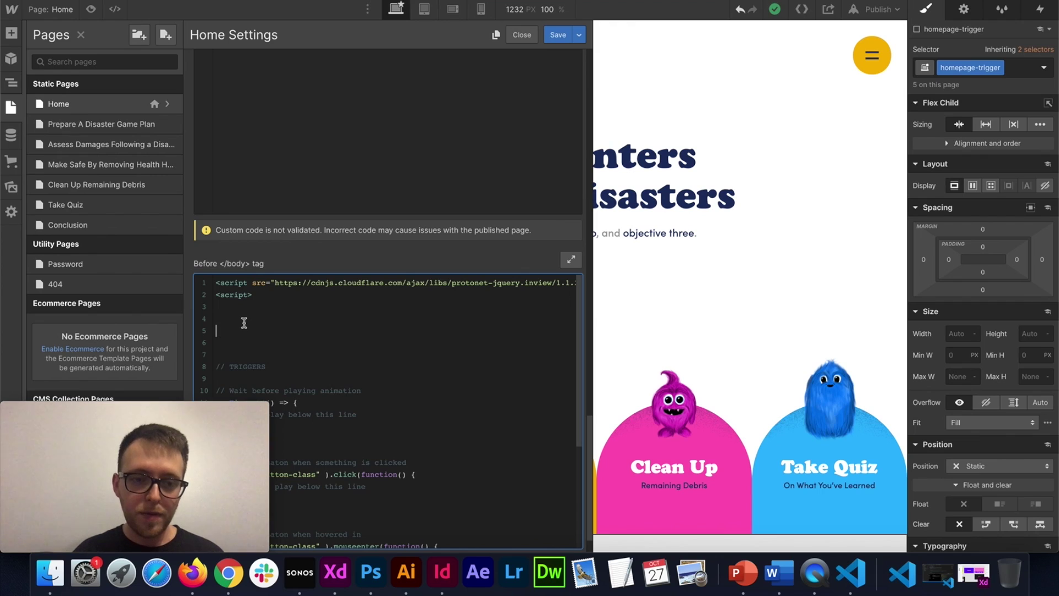
text(// Delay your animation  $(".homepage-trigger").each(function (i) {     var $item = $(this);     setTimeout(function() {       $item.click();     }, 200*i);     // delays the next animation by 200 milliseconds  });)
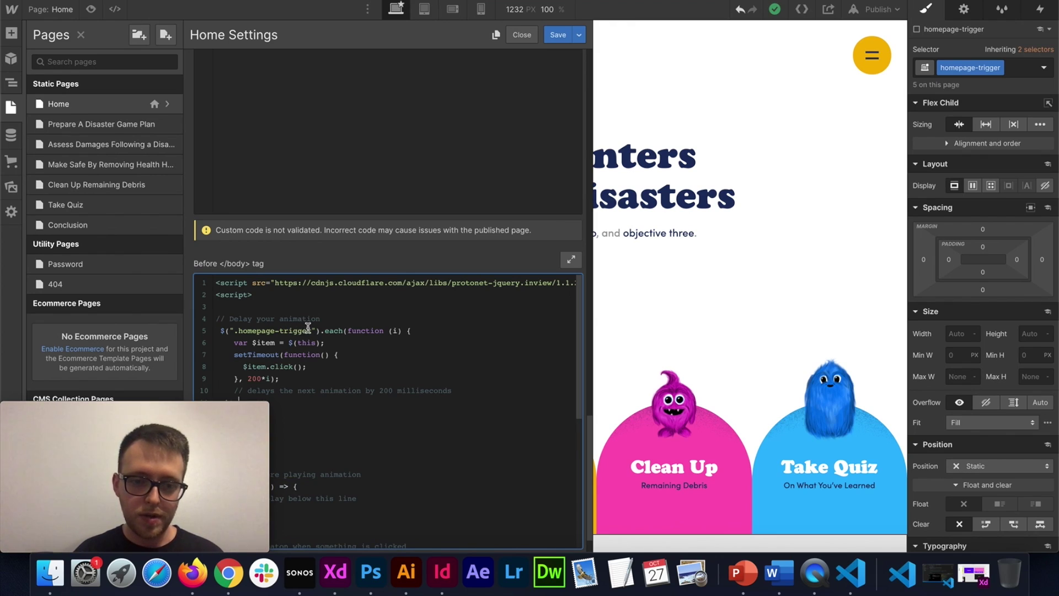
drag(312, 329, 241, 332)
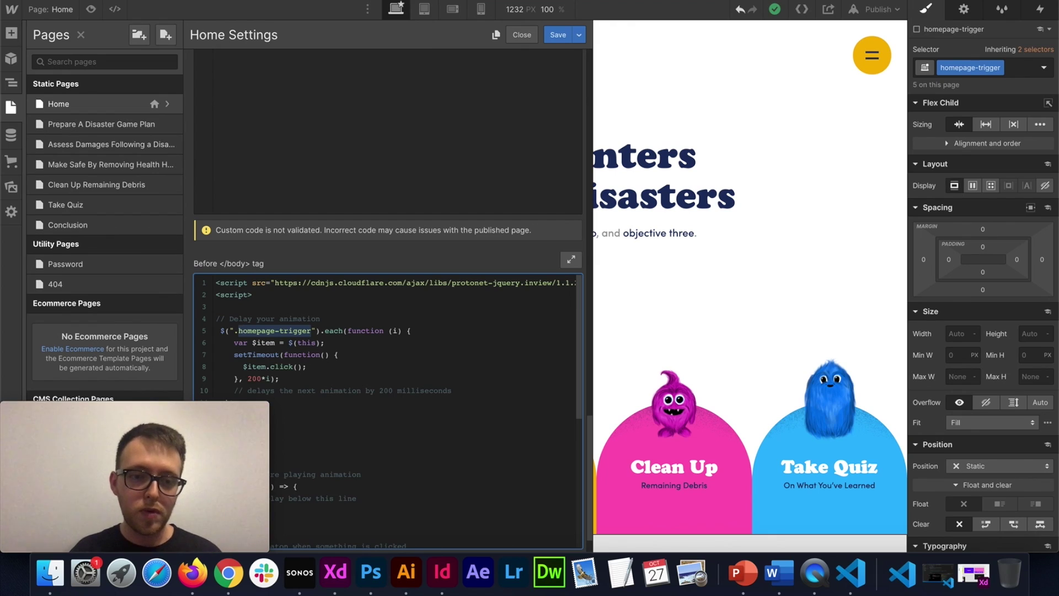
text(blow)
key(BackSpace)
text(g-cards)
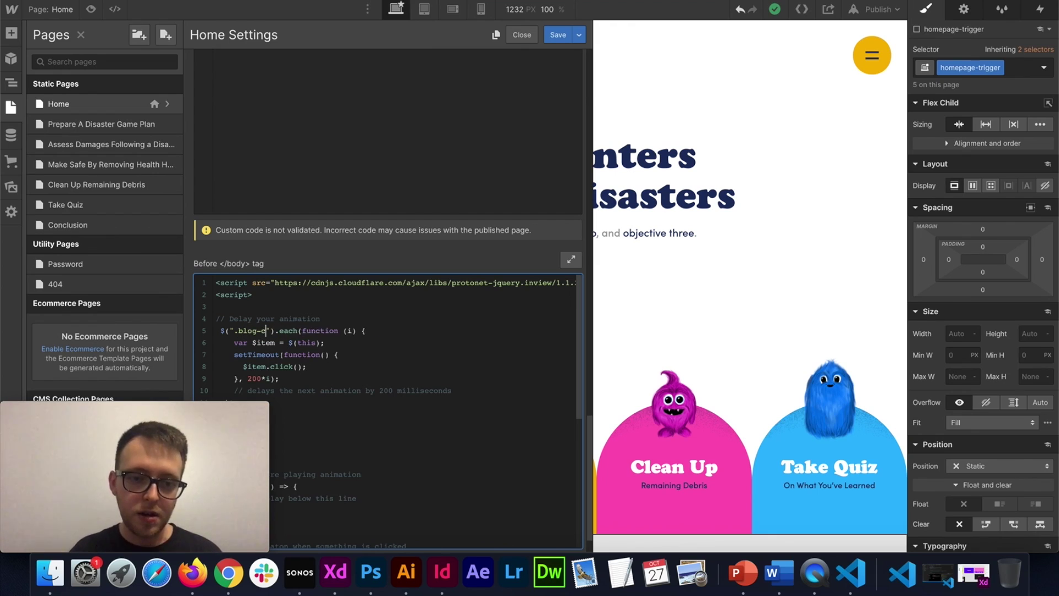
scroll(339, 344, down, 2)
scroll(339, 344, down, 2)
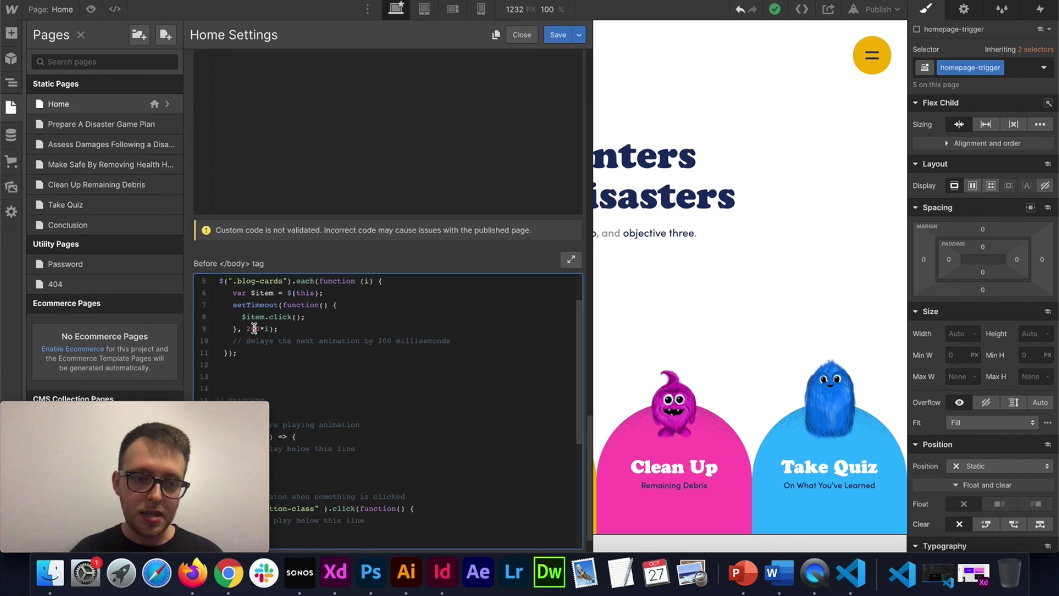